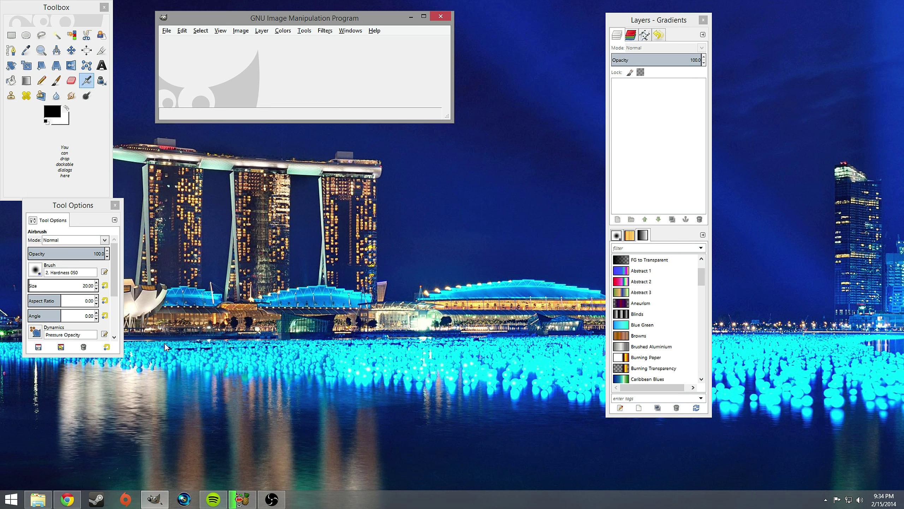
Open titanfall5.jpg from File Explorer in GIMP and place the image window and layers dialog side by side
{"action": "left_click", "coordinate": [39, 499]}
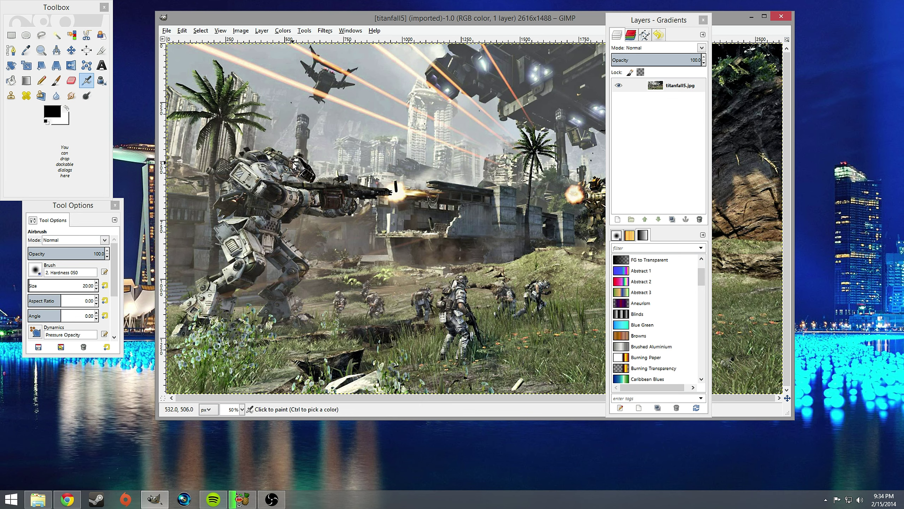
{"action": "left_click_drag", "start_coordinate": [422, 23], "coordinate": [389, 25]}
{"action": "left_click_drag", "start_coordinate": [646, 21], "coordinate": [810, 22]}
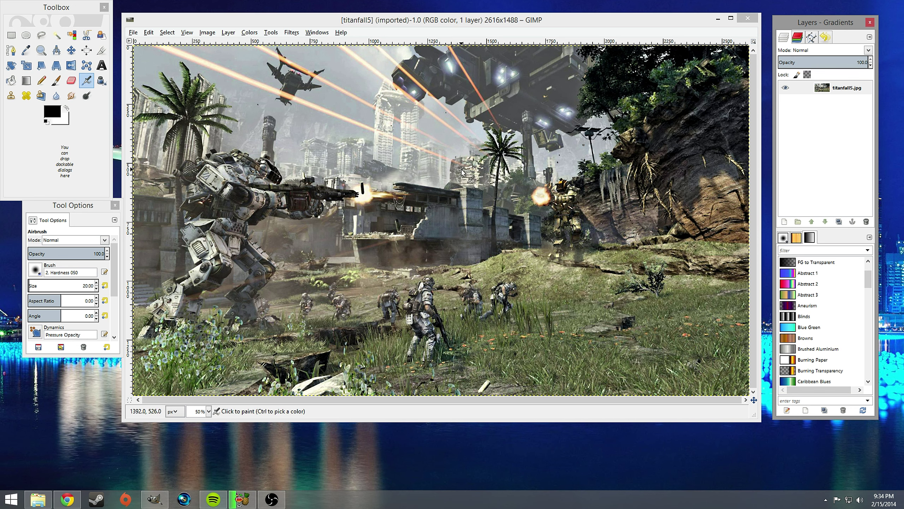
Switch to Chrome, search Google for "dafont" and open the dafont.com site
{"action": "left_click", "coordinate": [67, 499]}
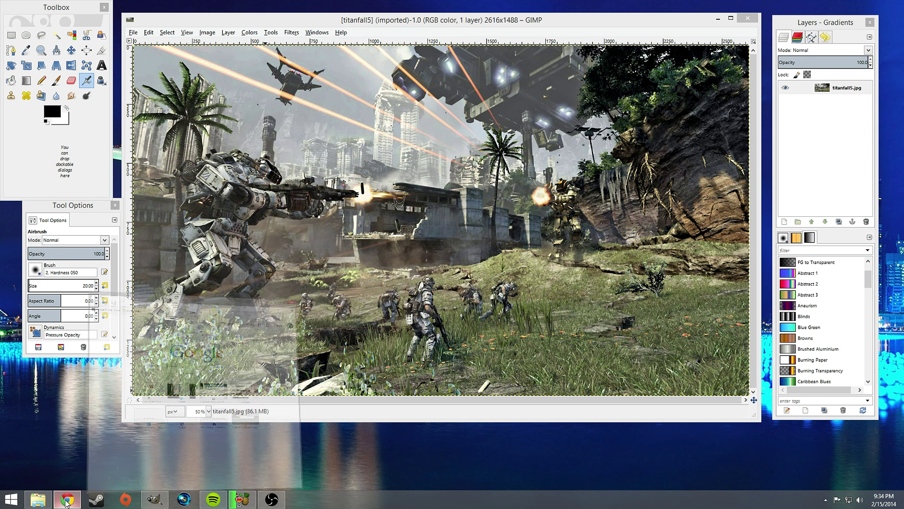
{"action": "left_click", "coordinate": [313, 192]}
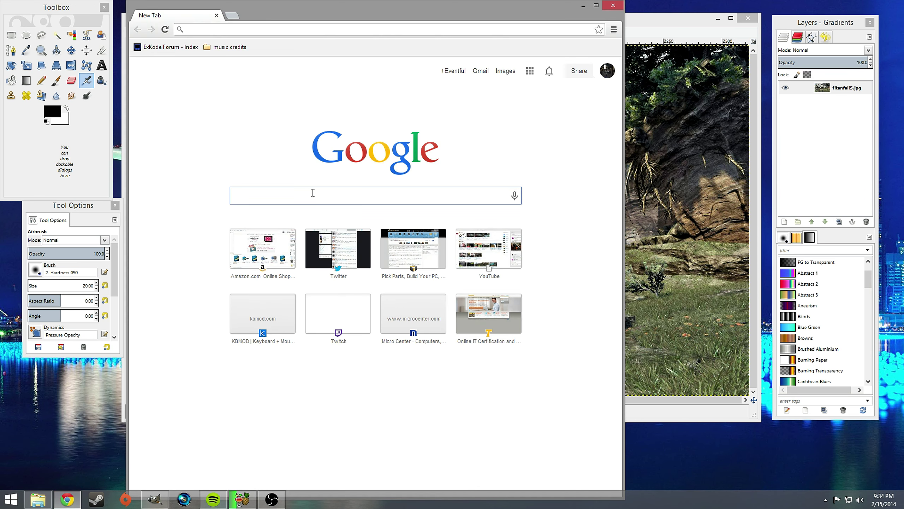
{"action": "type", "text": "dafont"}
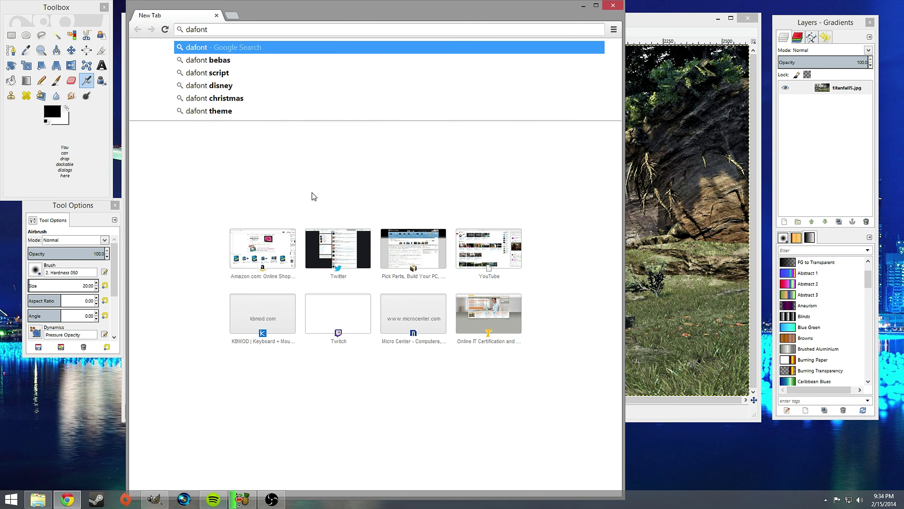
{"action": "key", "text": "Return"}
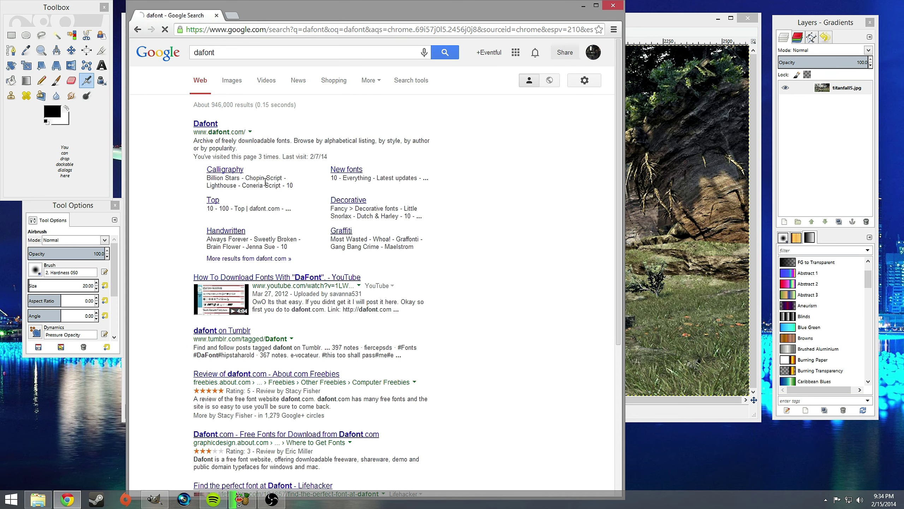
{"action": "left_click", "coordinate": [210, 124]}
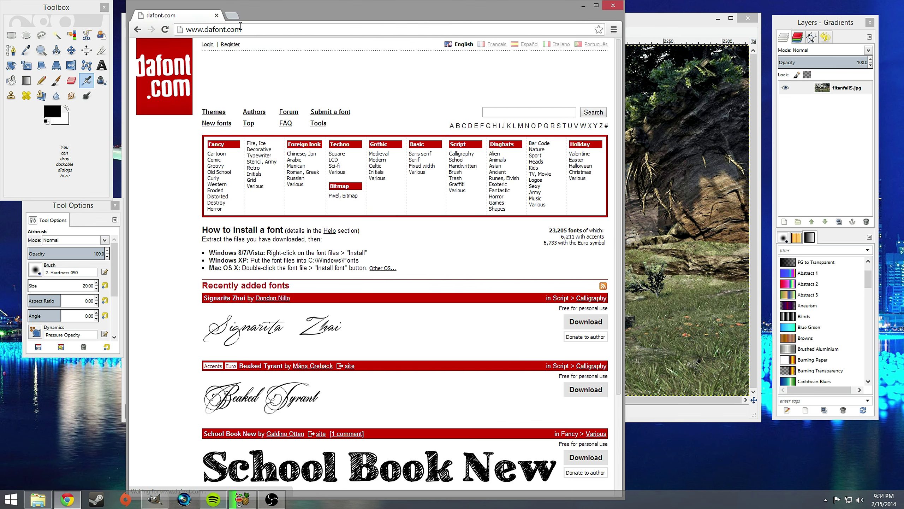
Search for "titanfall font" in a new browser tab and open the dafont forum thread on the Titanfall font
{"action": "left_click", "coordinate": [232, 15]}
{"action": "type", "text": "t"}
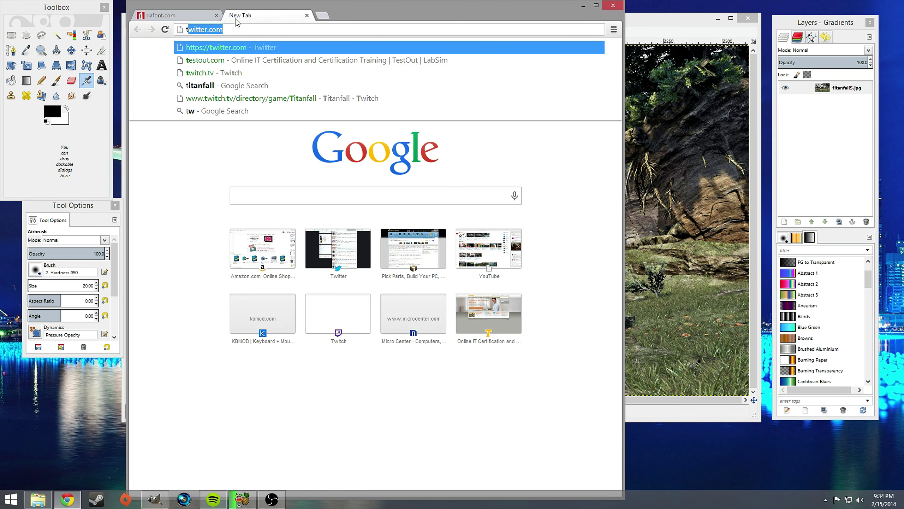
{"action": "type", "text": "itanfall font"}
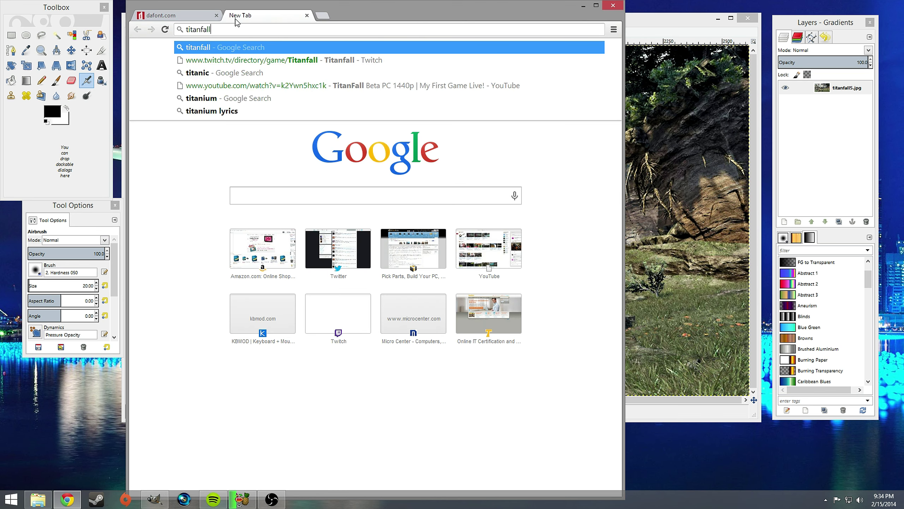
{"action": "key", "text": "Return"}
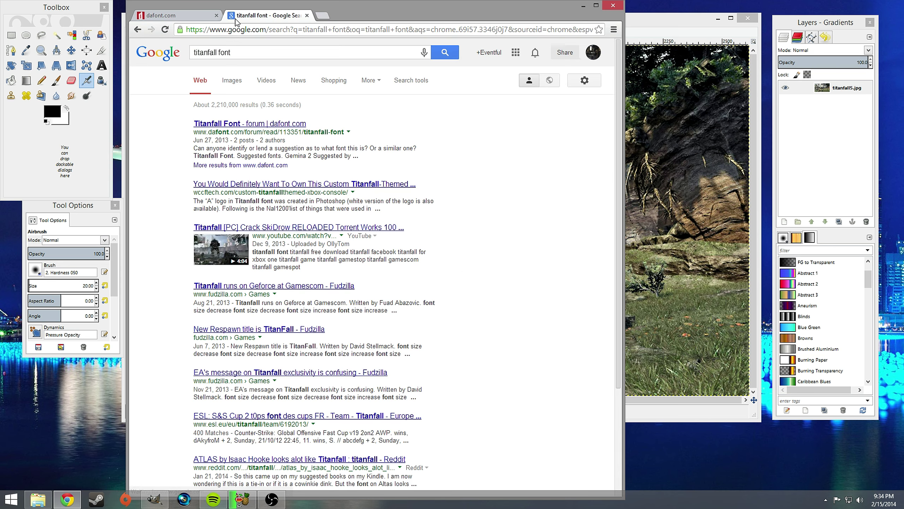
{"action": "left_click", "coordinate": [228, 124]}
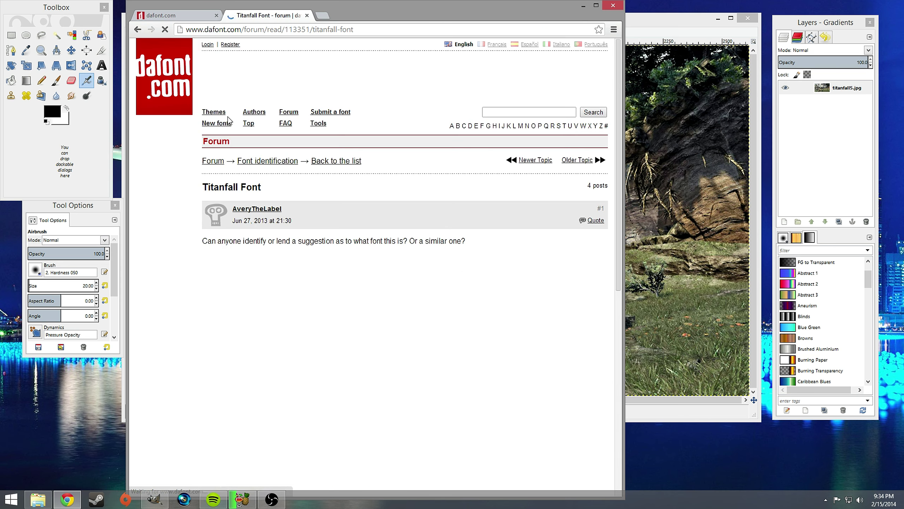
Read through the forum thread's suggested fonts and open the page of the suggested font Gemina 2
{"action": "scroll", "coordinate": [356, 238], "scroll_direction": "down", "scroll_amount": 5}
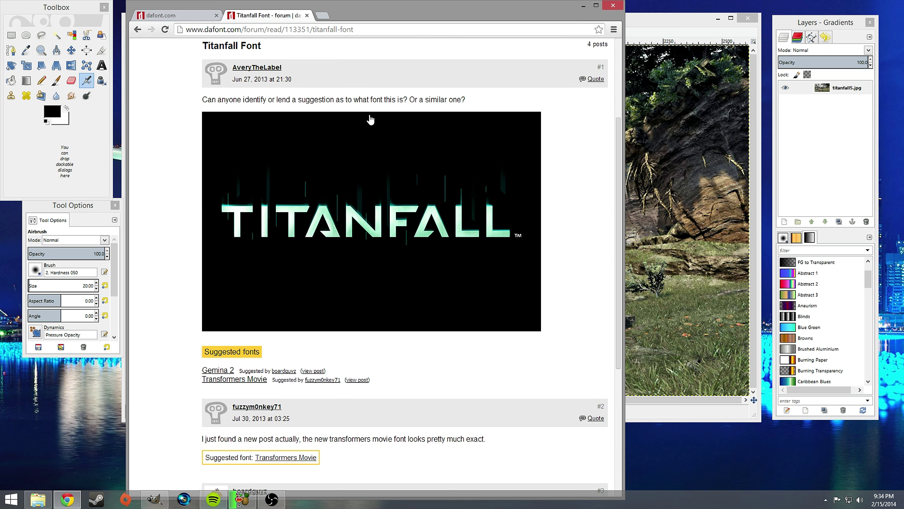
{"action": "scroll", "coordinate": [334, 274], "scroll_direction": "down", "scroll_amount": 5}
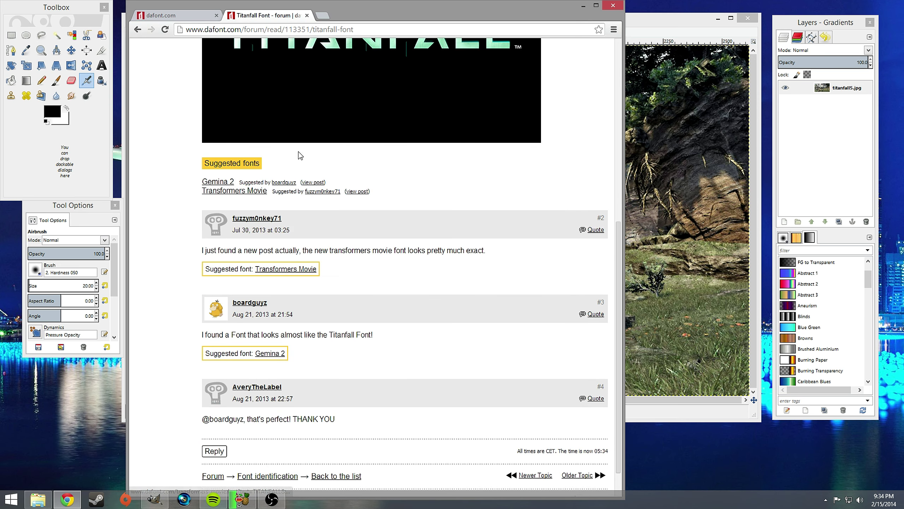
{"action": "left_click", "coordinate": [271, 353]}
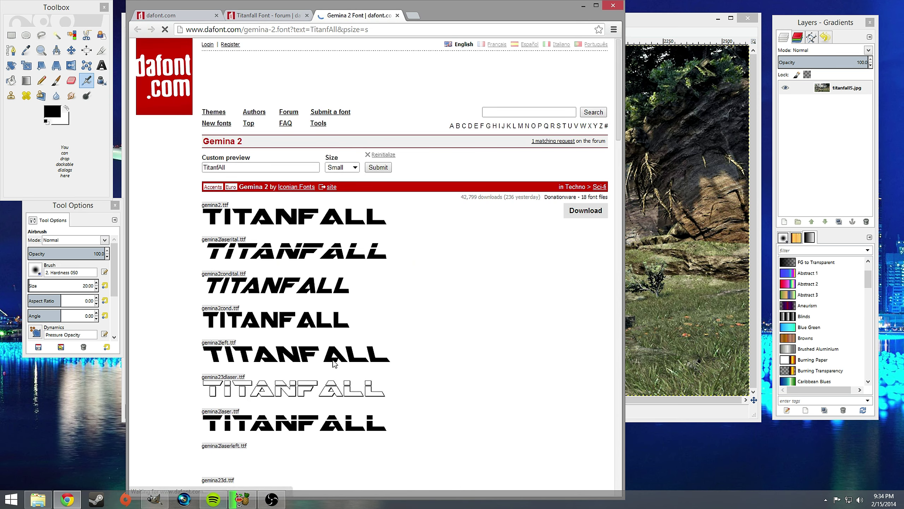
Download the Gemina 2 font archive and open the downloaded zip file
{"action": "scroll", "coordinate": [320, 224], "scroll_direction": "down", "scroll_amount": 1}
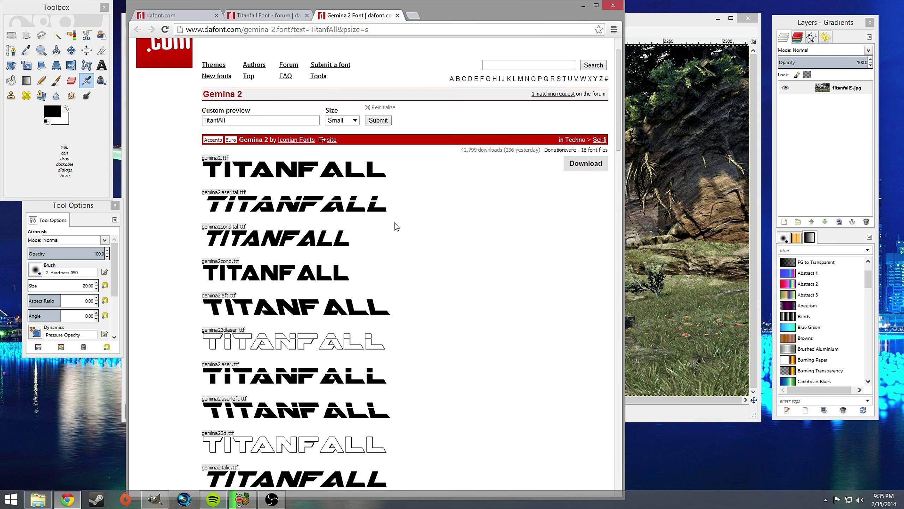
{"action": "left_click", "coordinate": [586, 164]}
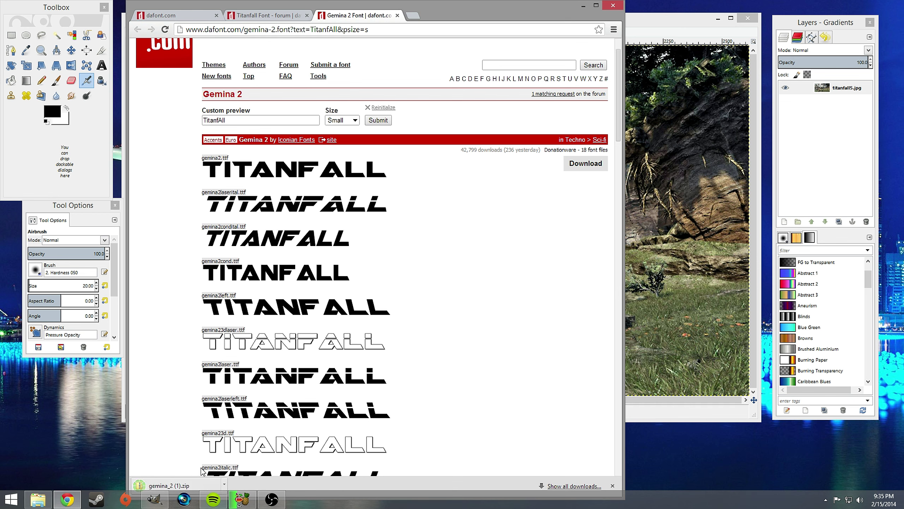
{"action": "left_click", "coordinate": [215, 481]}
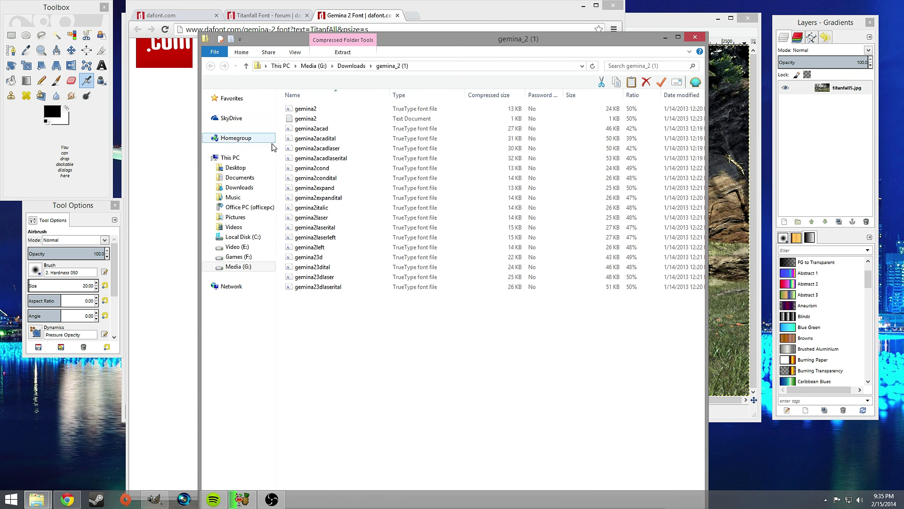
Preview the gemina2 TrueType font from the archive, closing the preview and the archive folder when done
{"action": "double_click", "coordinate": [319, 107]}
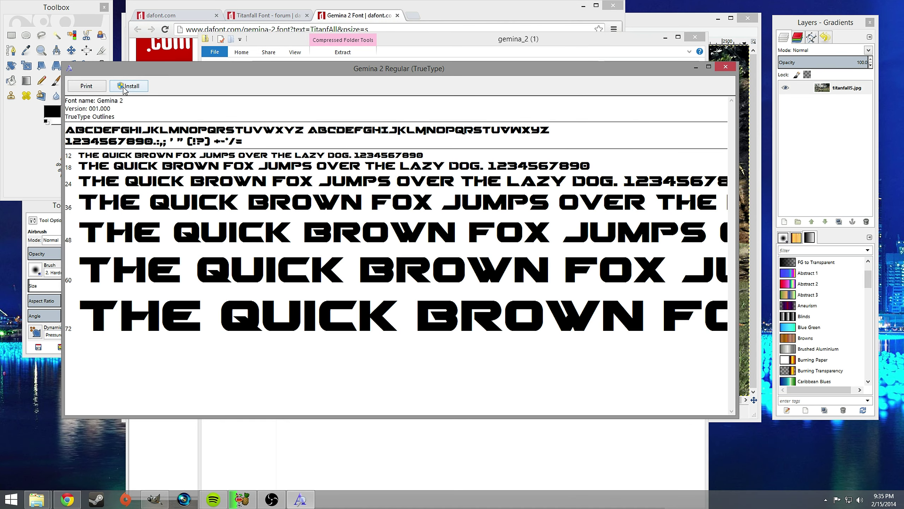
{"action": "left_click", "coordinate": [726, 67]}
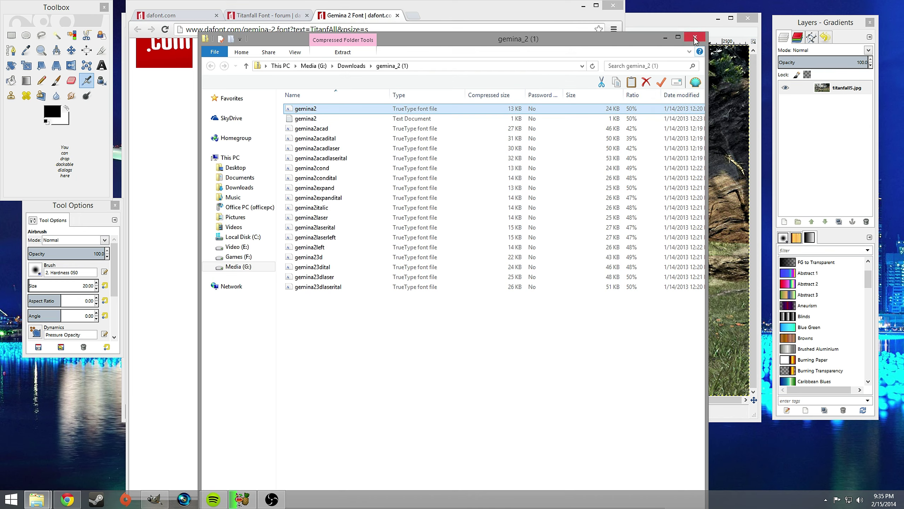
{"action": "left_click", "coordinate": [695, 38]}
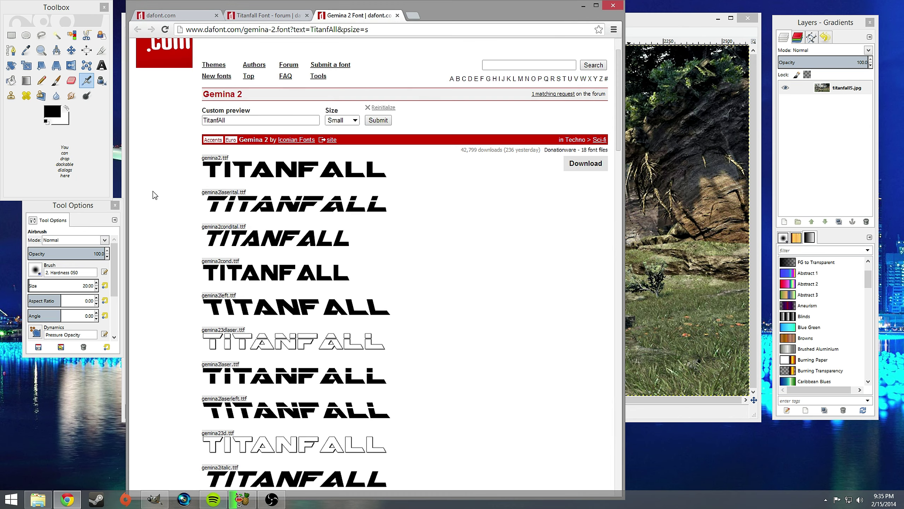
Close the font and forum tabs and browse dafont's Fancy > Retro fonts before closing Chrome
{"action": "left_click", "coordinate": [397, 16]}
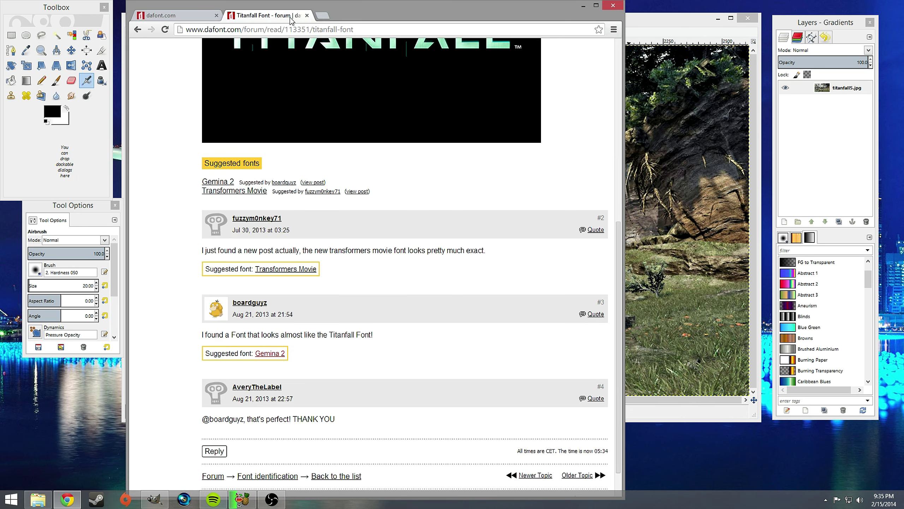
{"action": "left_click", "coordinate": [307, 15]}
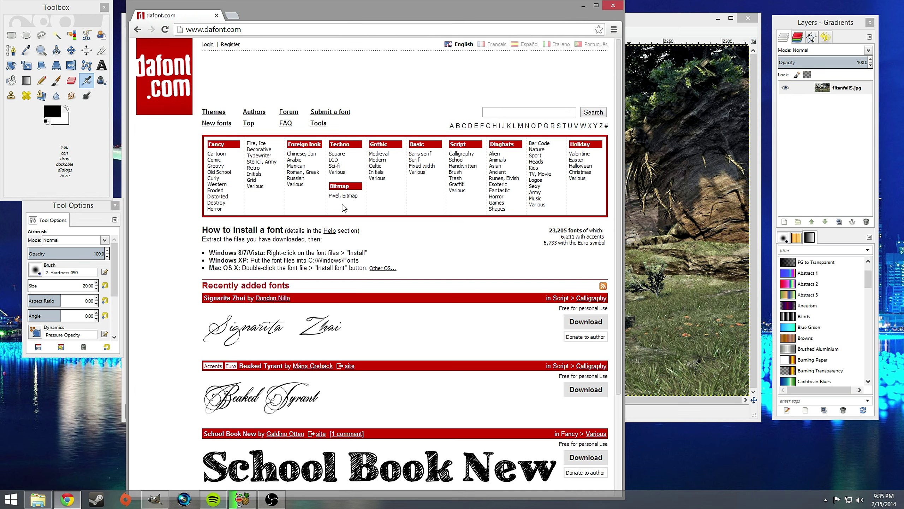
{"action": "scroll", "coordinate": [358, 303], "scroll_direction": "down", "scroll_amount": 4}
{"action": "scroll", "coordinate": [353, 283], "scroll_direction": "up", "scroll_amount": 4}
{"action": "left_click", "coordinate": [255, 167]}
{"action": "scroll", "coordinate": [315, 193], "scroll_direction": "down", "scroll_amount": 5}
{"action": "scroll", "coordinate": [572, 228], "scroll_direction": "up", "scroll_amount": 5}
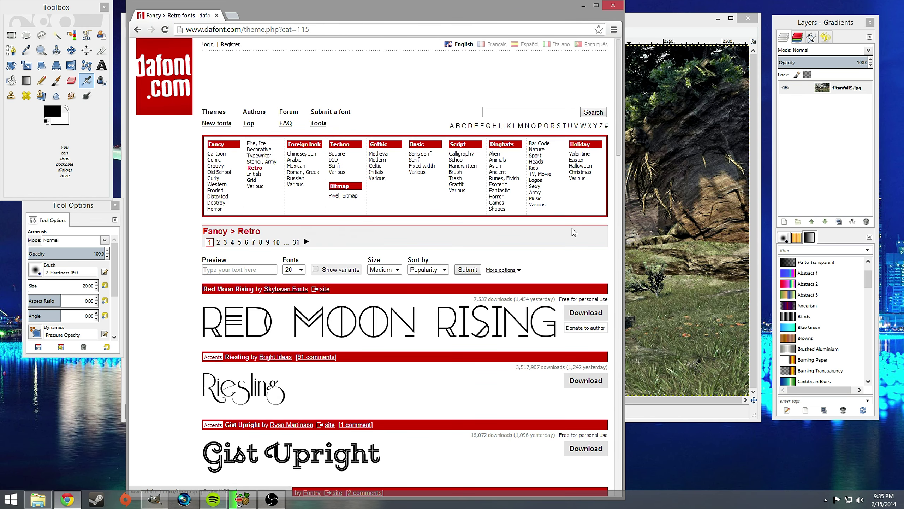
{"action": "left_click", "coordinate": [612, 9]}
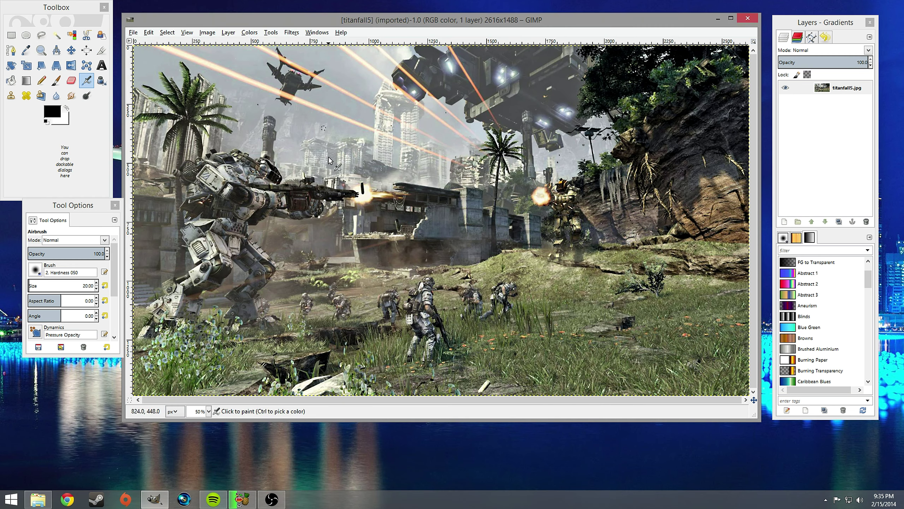
Scale the image to 1280 × 720 px with the width and height unlinked
{"action": "left_click", "coordinate": [186, 33]}
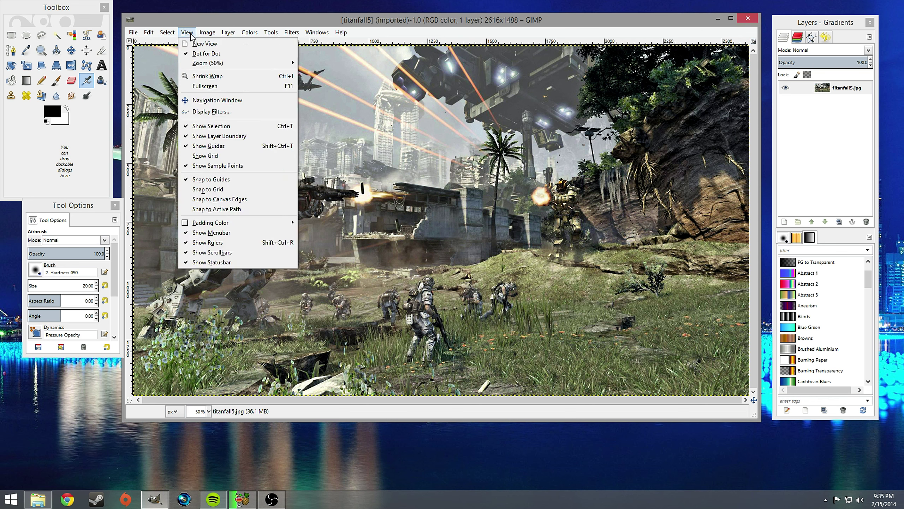
{"action": "mouse_move", "coordinate": [208, 34]}
{"action": "left_click", "coordinate": [218, 120]}
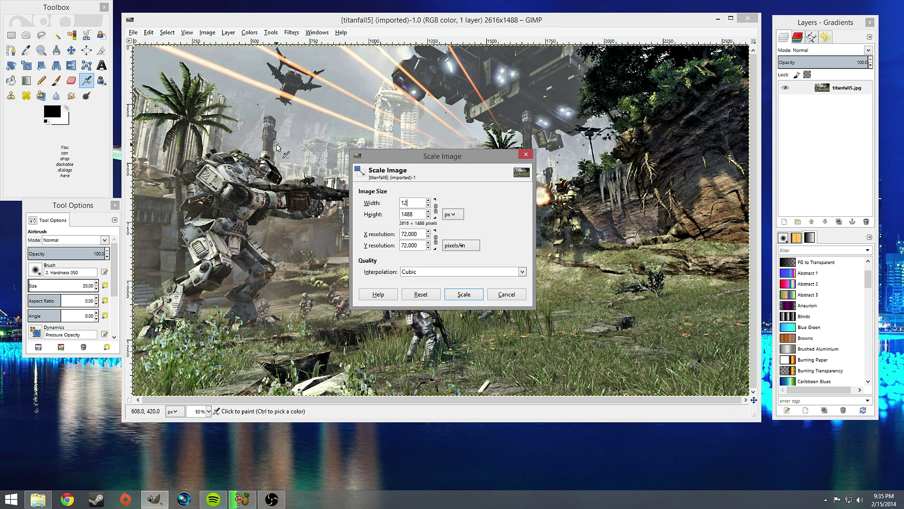
{"action": "left_click", "coordinate": [436, 206]}
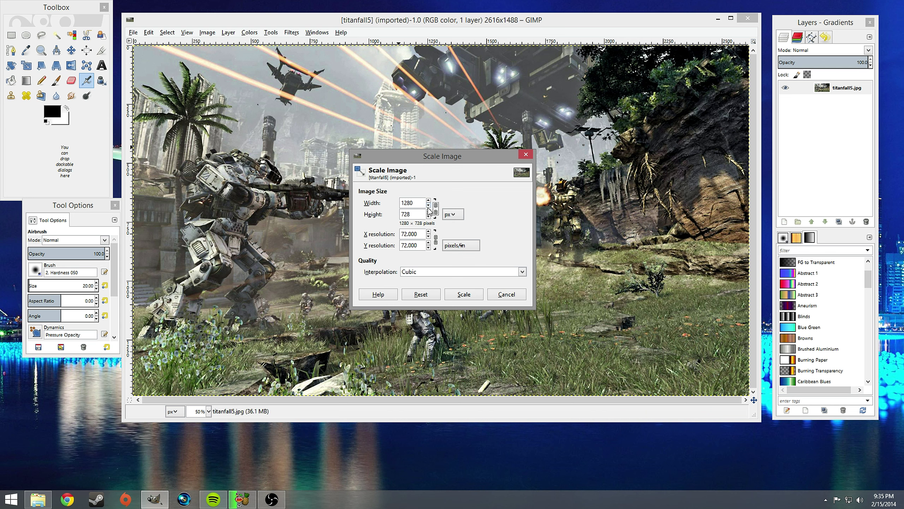
{"action": "left_click", "coordinate": [417, 213]}
{"action": "left_click", "coordinate": [464, 294]}
Zoom the image to 100% and enlarge its window to fit the whole picture
{"action": "left_click", "coordinate": [41, 51]}
{"action": "left_click", "coordinate": [404, 217]}
{"action": "left_click", "coordinate": [405, 217]}
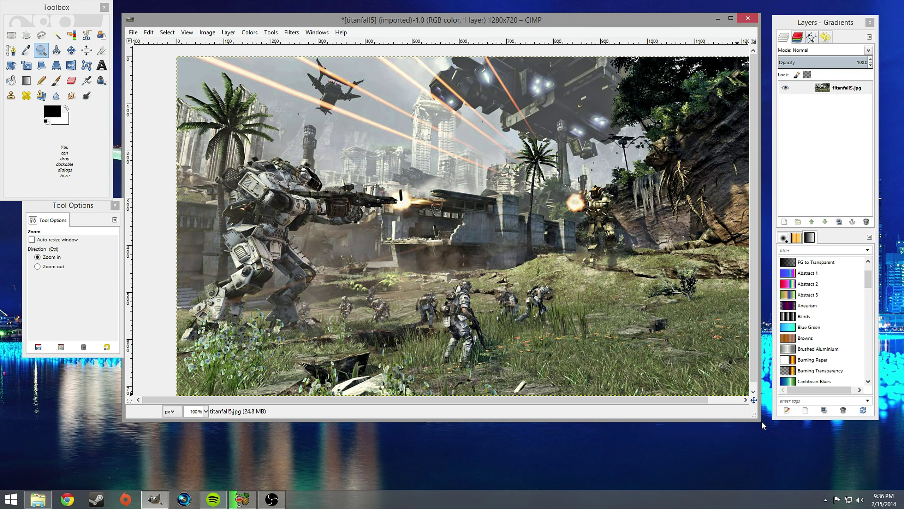
{"action": "left_click_drag", "start_coordinate": [763, 424], "coordinate": [793, 440]}
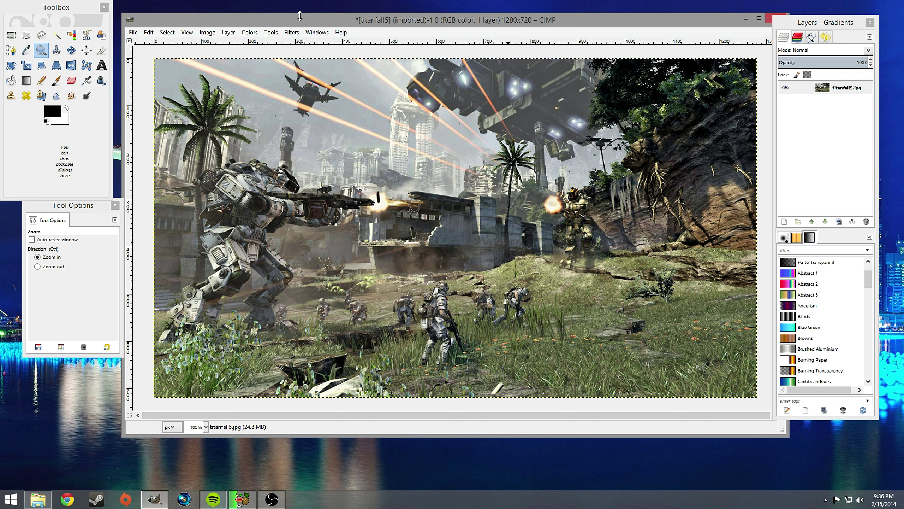
Draw a text box about 777 × 159 px across the upper part of the image with the Text tool
{"action": "left_click", "coordinate": [101, 65]}
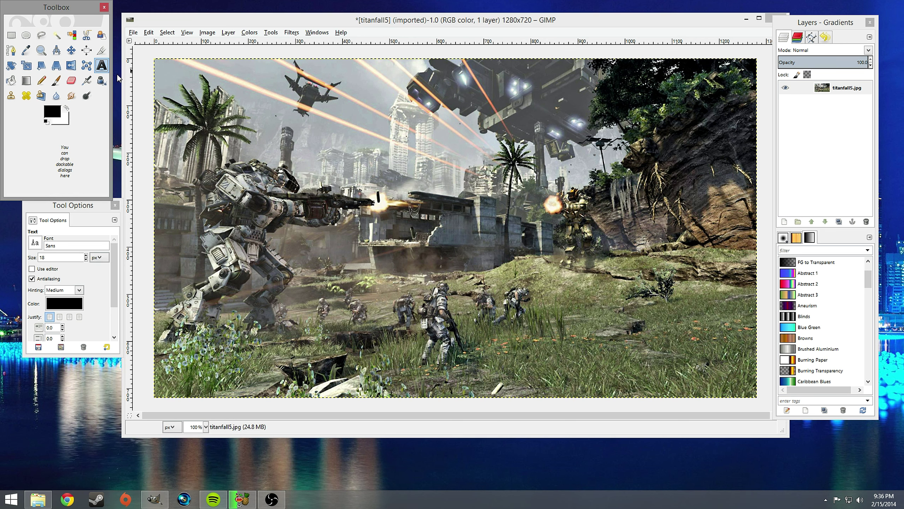
{"action": "left_click_drag", "start_coordinate": [174, 70], "coordinate": [542, 147]}
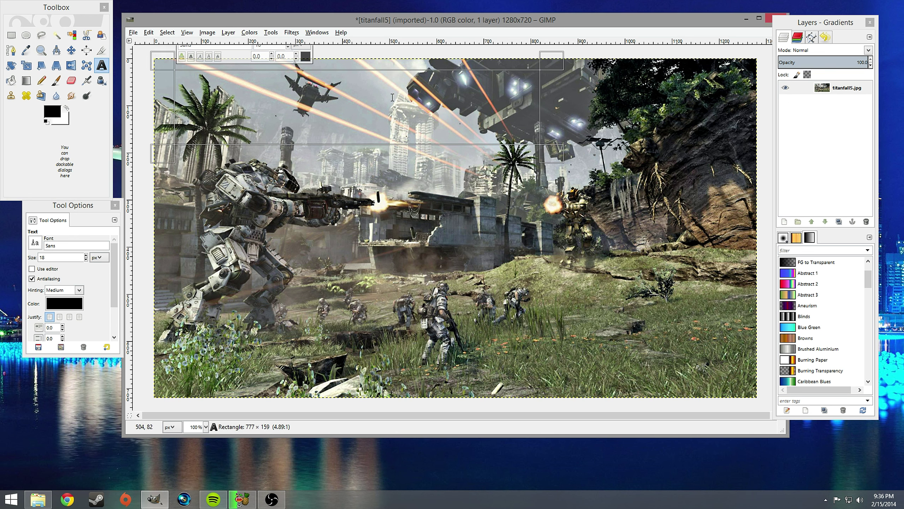
Set the Text tool's font to Gemina 2 Academy
{"action": "left_click", "coordinate": [35, 246]}
{"action": "scroll", "coordinate": [53, 284], "scroll_direction": "down", "scroll_amount": 5}
{"action": "scroll", "coordinate": [54, 284], "scroll_direction": "up", "scroll_amount": 3}
{"action": "scroll", "coordinate": [109, 288], "scroll_direction": "up", "scroll_amount": 2}
{"action": "scroll", "coordinate": [108, 287], "scroll_direction": "up", "scroll_amount": 10}
{"action": "scroll", "coordinate": [109, 287], "scroll_direction": "up", "scroll_amount": 3}
{"action": "scroll", "coordinate": [80, 302], "scroll_direction": "up", "scroll_amount": 3}
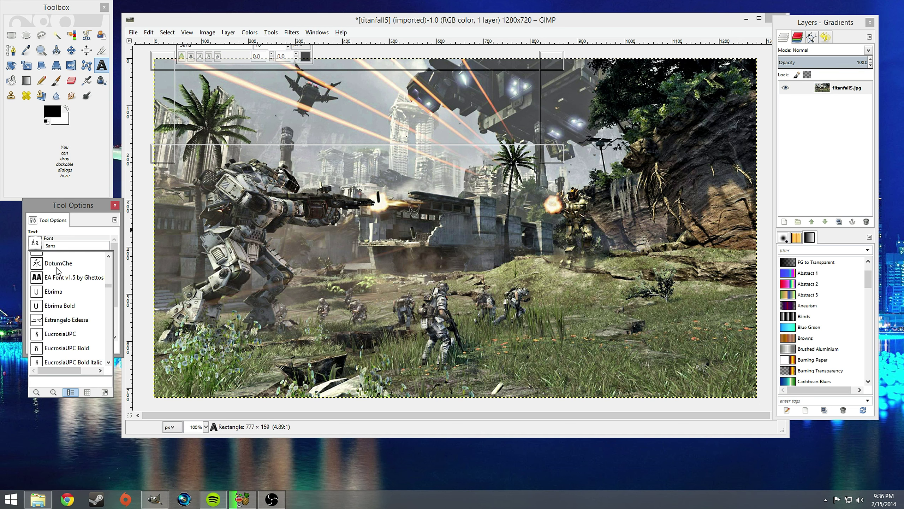
{"action": "scroll", "coordinate": [45, 299], "scroll_direction": "down", "scroll_amount": 1}
{"action": "scroll", "coordinate": [95, 298], "scroll_direction": "down", "scroll_amount": 3}
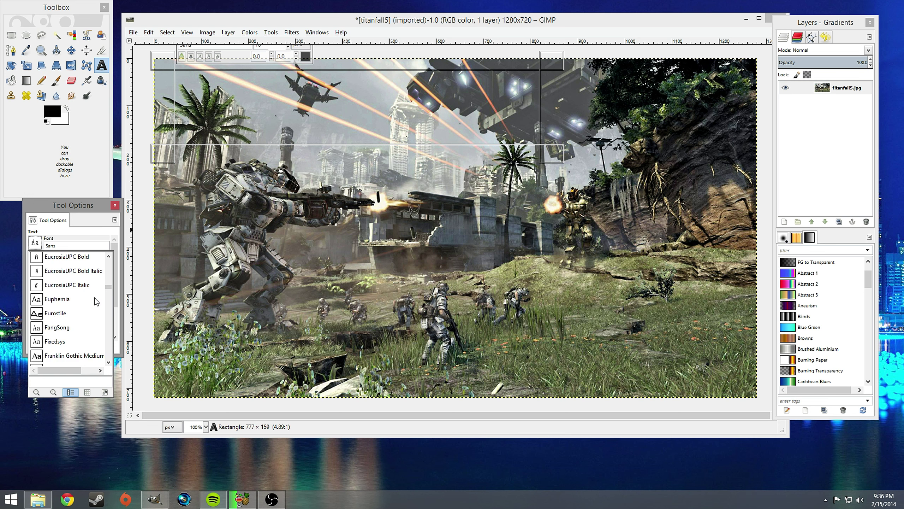
{"action": "scroll", "coordinate": [95, 298], "scroll_direction": "up", "scroll_amount": 3}
{"action": "scroll", "coordinate": [96, 299], "scroll_direction": "down", "scroll_amount": 4}
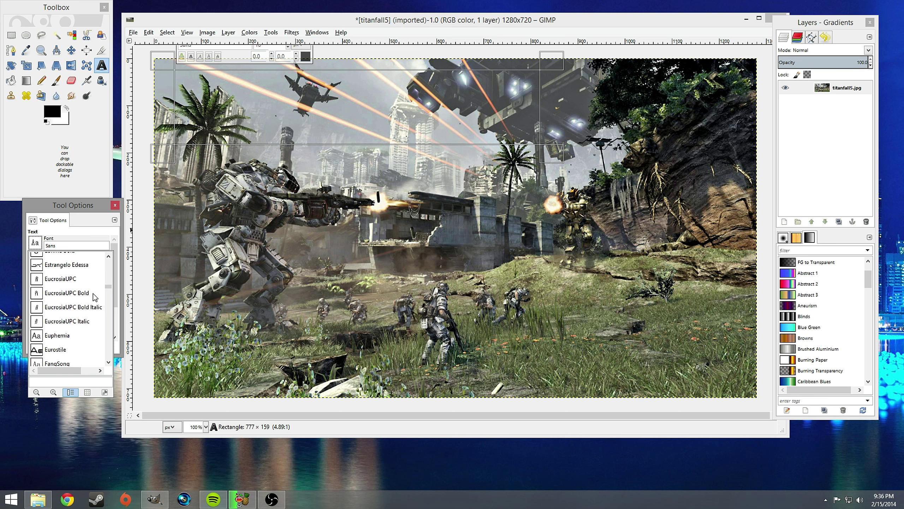
{"action": "scroll", "coordinate": [95, 298], "scroll_direction": "down", "scroll_amount": 4}
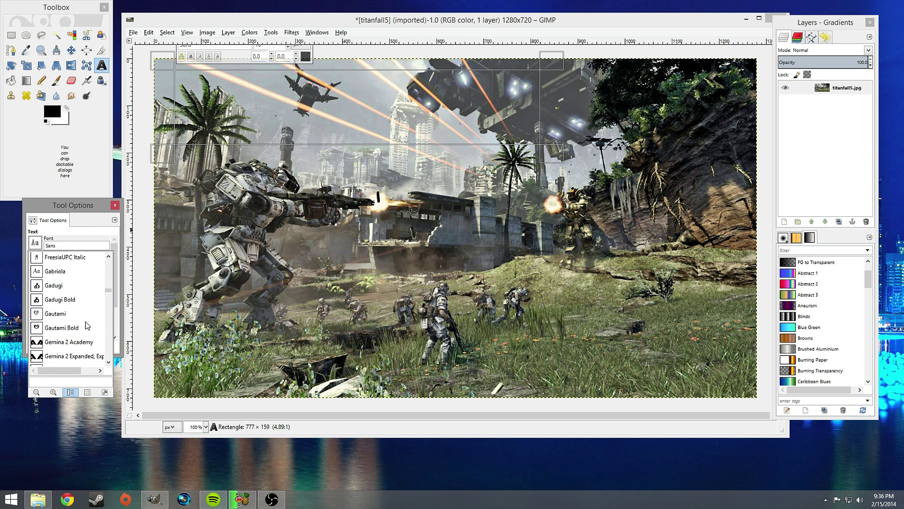
{"action": "left_click", "coordinate": [76, 341]}
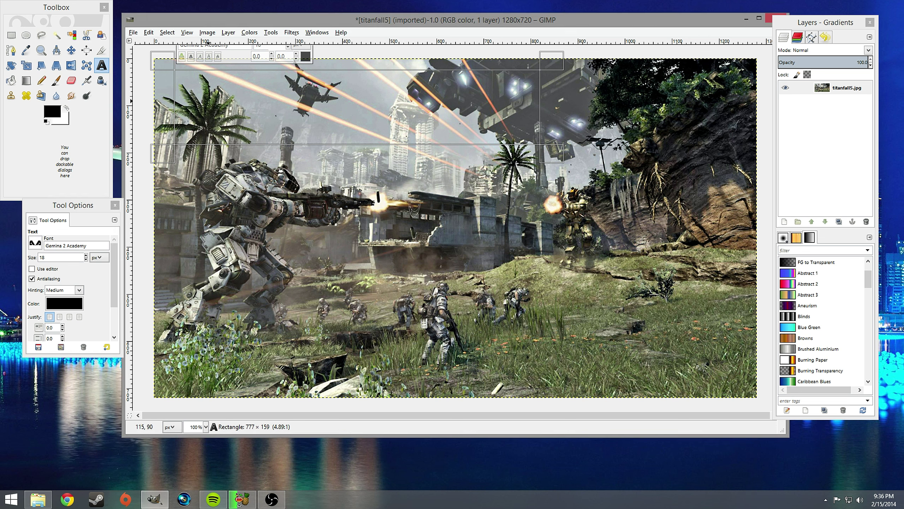
Set the text size to 122 px, enter the title "titanfall" and enlarge the text box to about 1124 × 170 px
{"action": "left_click", "coordinate": [86, 255]}
{"action": "type", "text": "122t"}
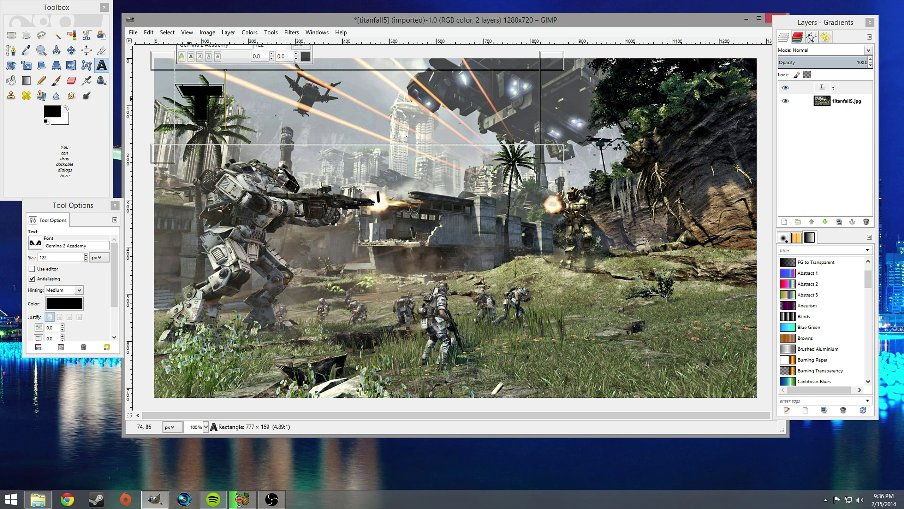
{"action": "type", "text": "itanfall"}
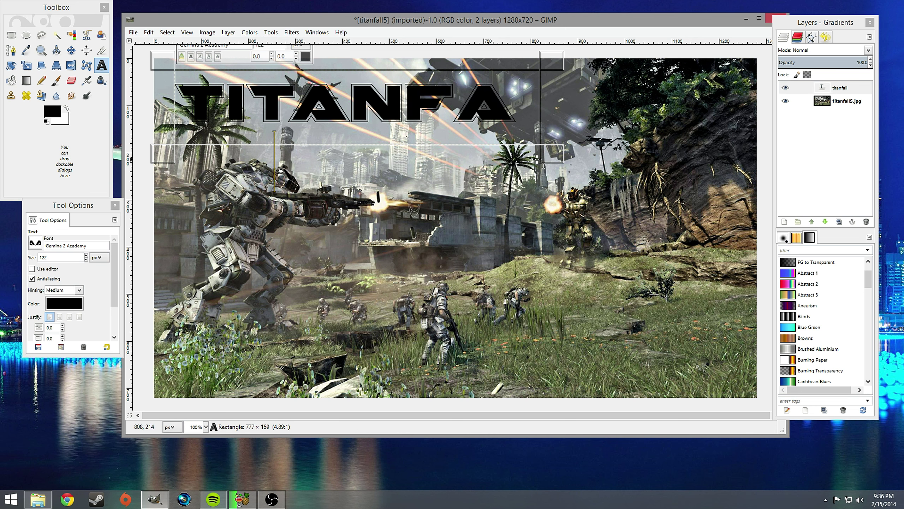
{"action": "left_click_drag", "start_coordinate": [543, 165], "coordinate": [723, 161]}
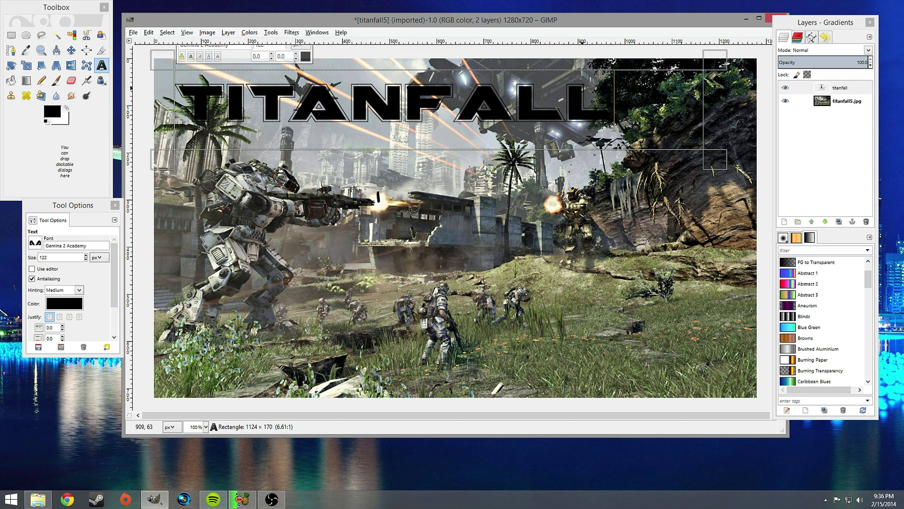
Select the whole title text and change its font to the plain Gemina 2 variant
{"action": "left_click_drag", "start_coordinate": [640, 100], "coordinate": [171, 101]}
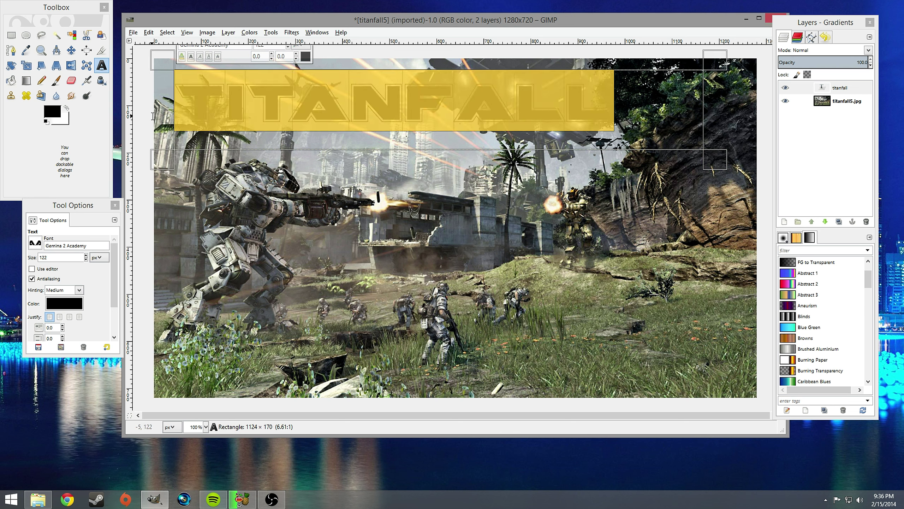
{"action": "left_click", "coordinate": [360, 113]}
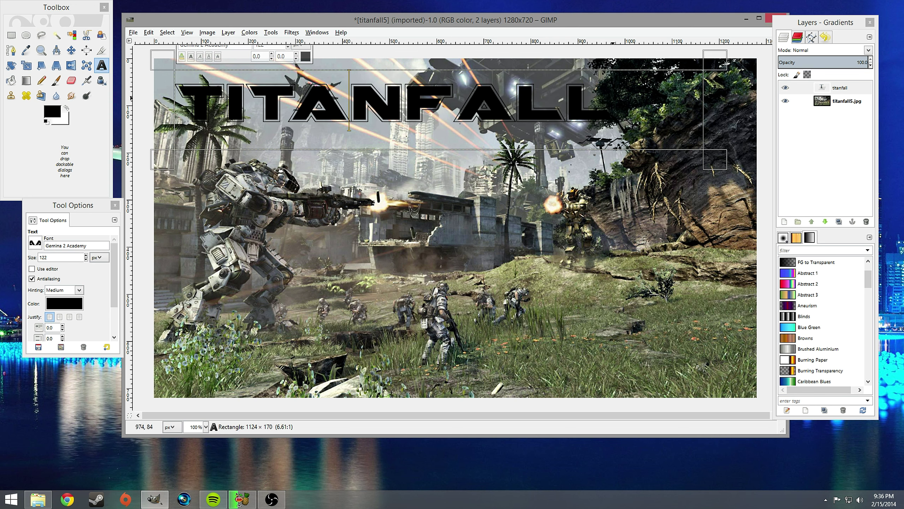
{"action": "left_click_drag", "start_coordinate": [613, 97], "coordinate": [166, 123]}
{"action": "left_click", "coordinate": [36, 244]}
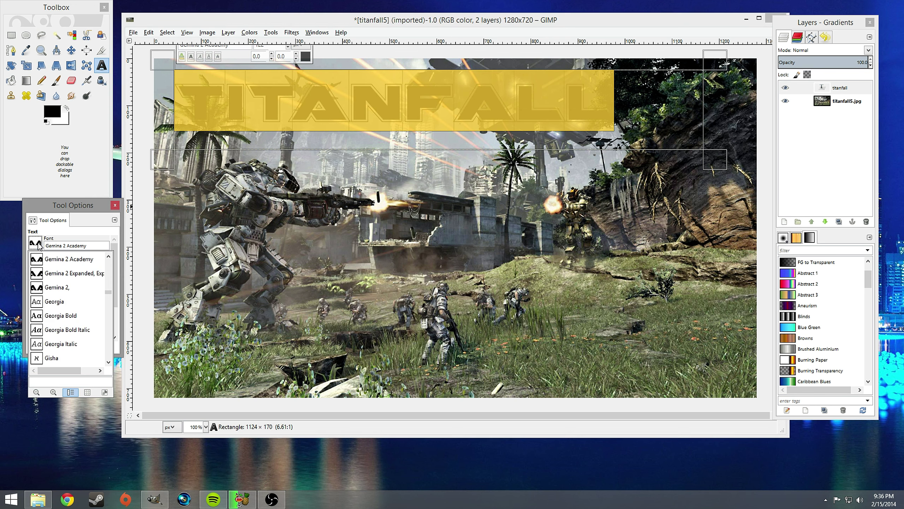
{"action": "left_click", "coordinate": [64, 287]}
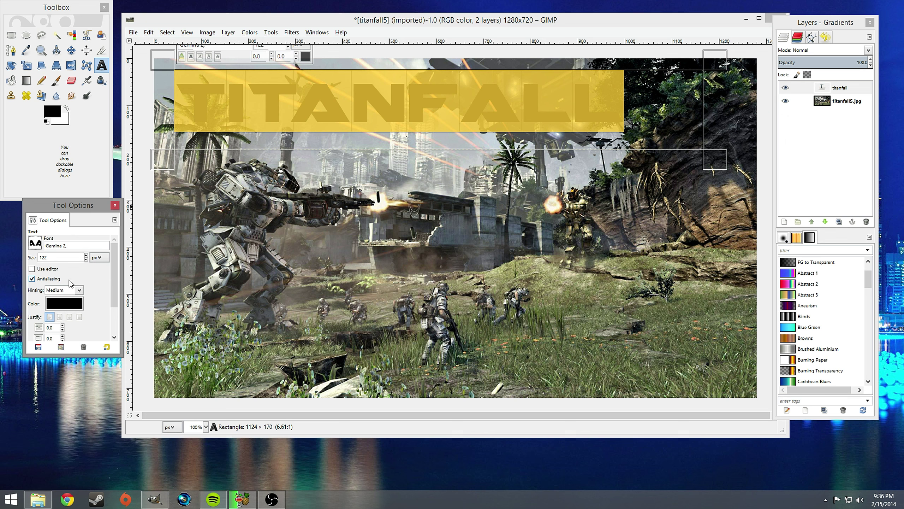
{"action": "left_click", "coordinate": [551, 127]}
{"action": "left_click_drag", "start_coordinate": [623, 103], "coordinate": [175, 107]}
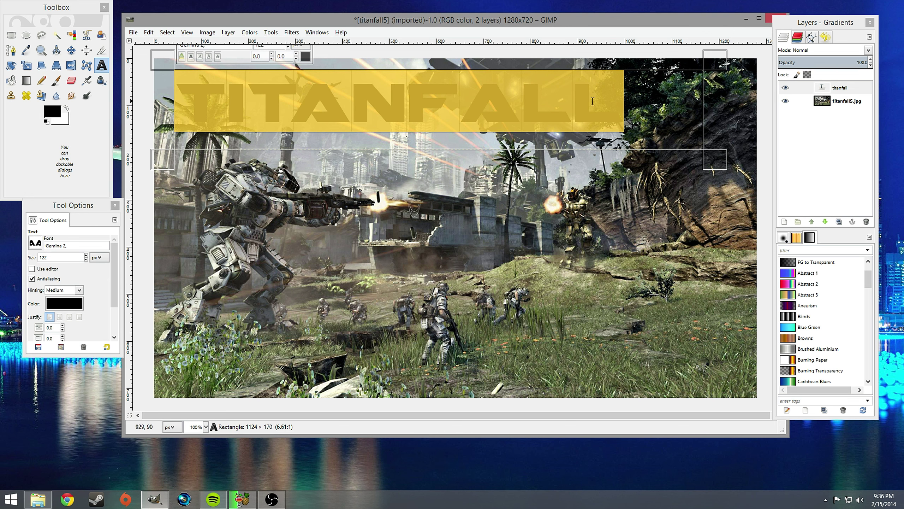
{"action": "left_click", "coordinate": [623, 103]}
{"action": "left_click_drag", "start_coordinate": [624, 103], "coordinate": [190, 102]}
Make the titanfall text layer active and create a selection from its alpha
{"action": "left_click", "coordinate": [835, 92]}
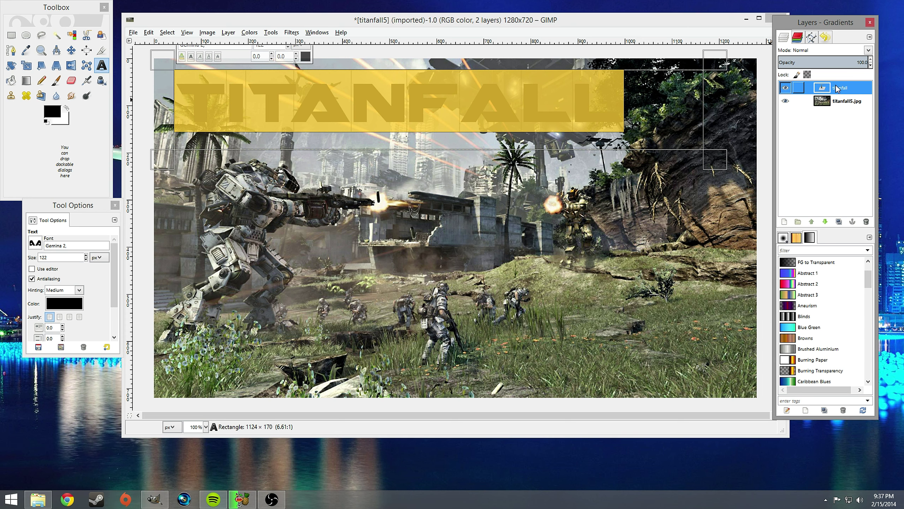
{"action": "left_click", "coordinate": [788, 101]}
{"action": "left_click", "coordinate": [787, 102]}
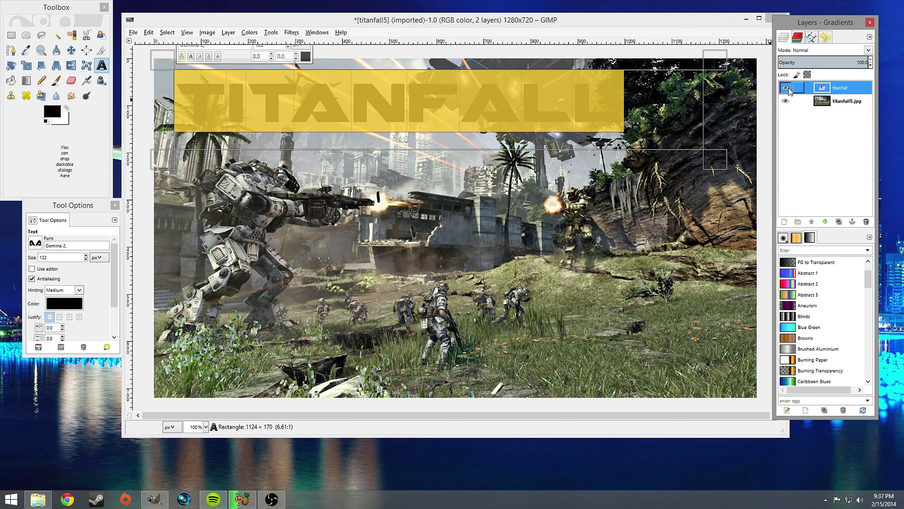
{"action": "right_click", "coordinate": [832, 92]}
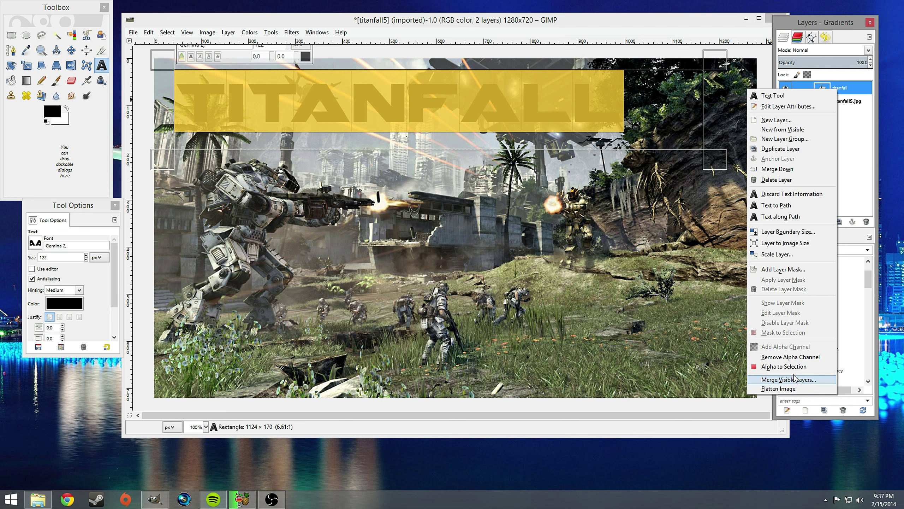
{"action": "left_click", "coordinate": [791, 367]}
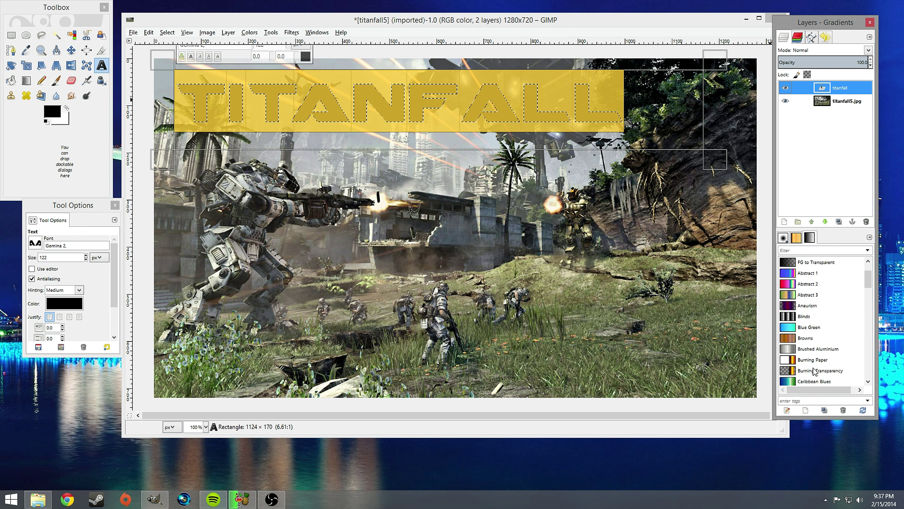
{"action": "right_click", "coordinate": [829, 88]}
{"action": "left_click", "coordinate": [795, 364]}
Convert the letter selection into a border selection around the title's edges
{"action": "left_click", "coordinate": [170, 33]}
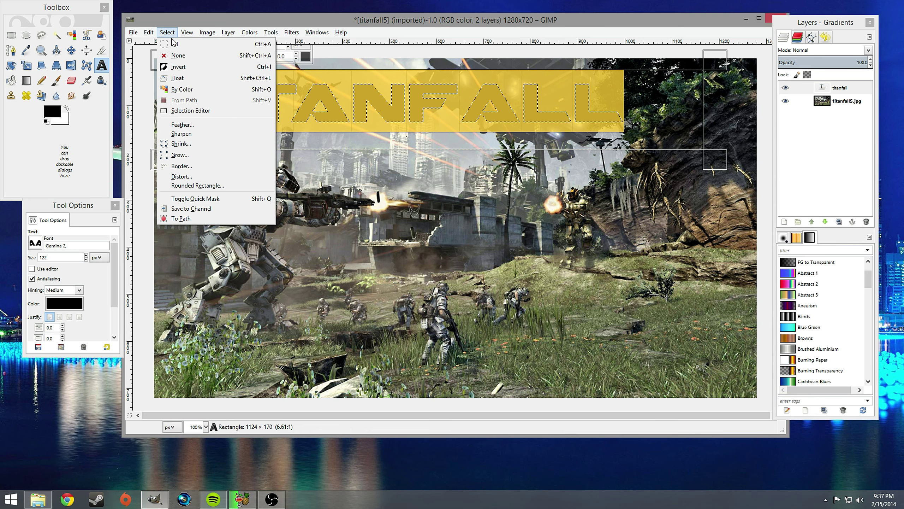
{"action": "left_click", "coordinate": [182, 167]}
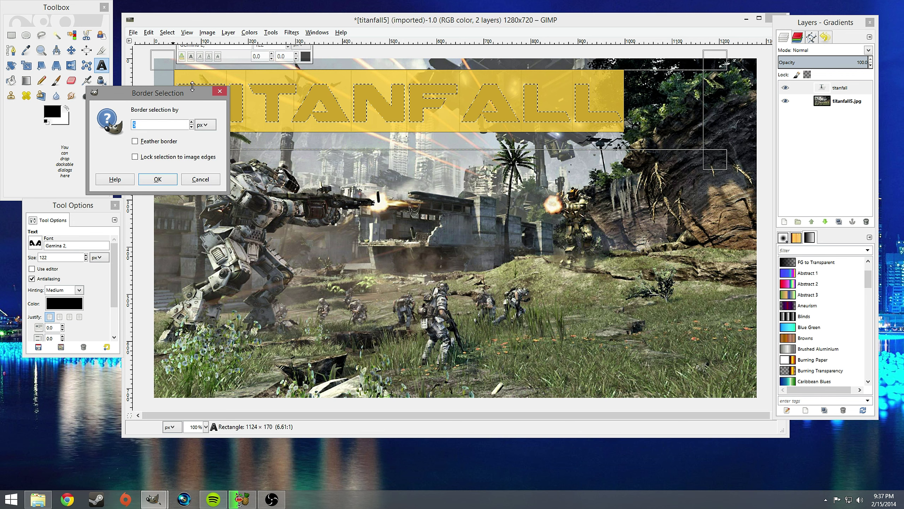
{"action": "left_click", "coordinate": [157, 179]}
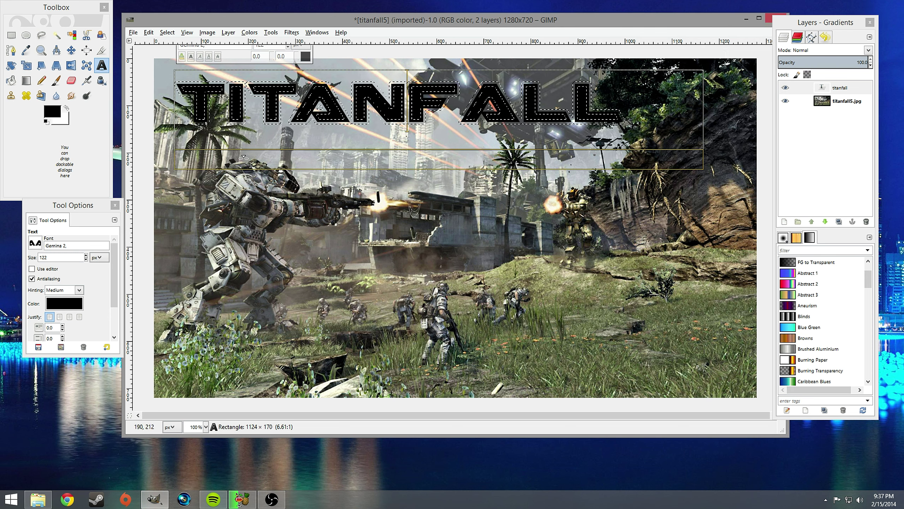
Set the foreground color to cyan, 00fff0
{"action": "left_click", "coordinate": [52, 114]}
{"action": "left_click_drag", "start_coordinate": [80, 75], "coordinate": [84, 70]}
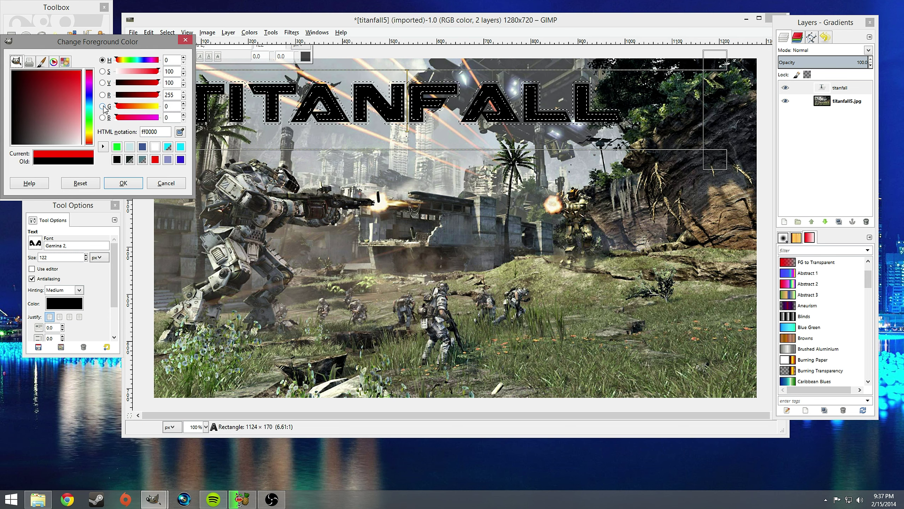
{"action": "left_click_drag", "start_coordinate": [91, 108], "coordinate": [91, 111]}
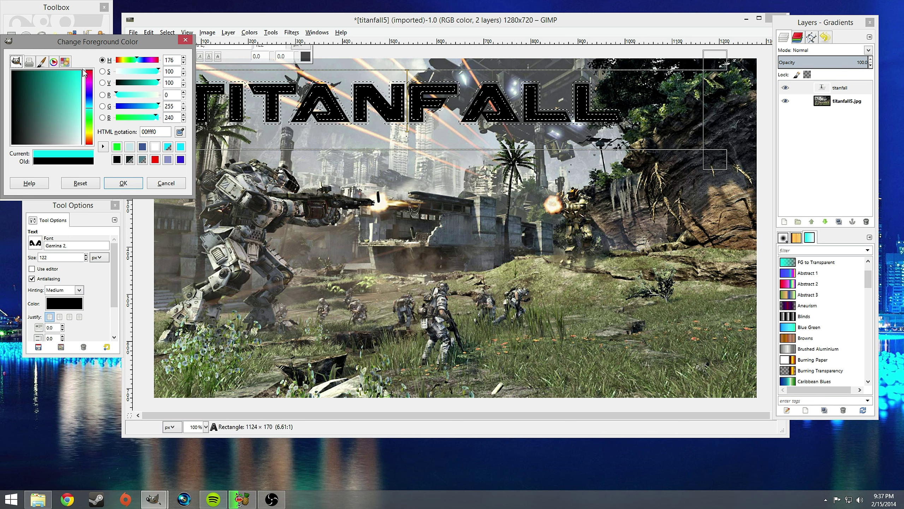
{"action": "left_click", "coordinate": [124, 182]}
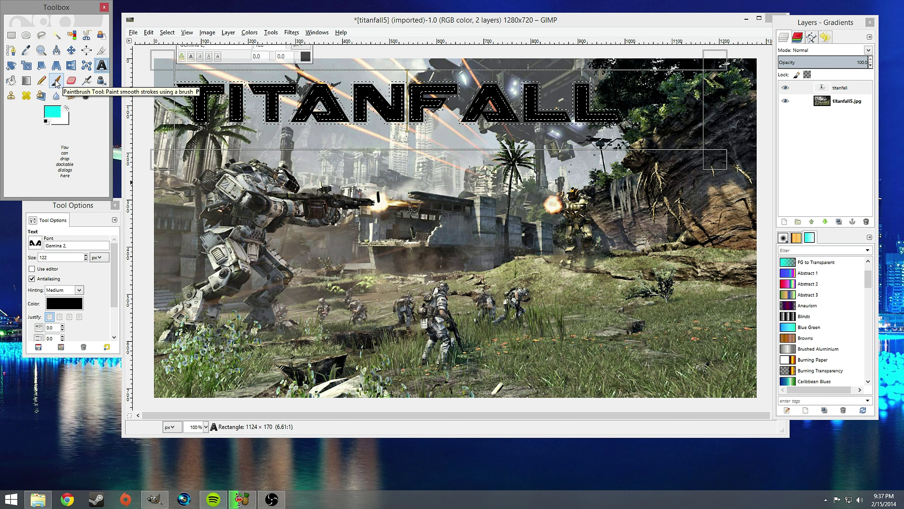
Bucket-fill the border selection around the title letters with the cyan foreground color and clear the selection
{"action": "left_click", "coordinate": [11, 80]}
{"action": "left_click", "coordinate": [242, 124]}
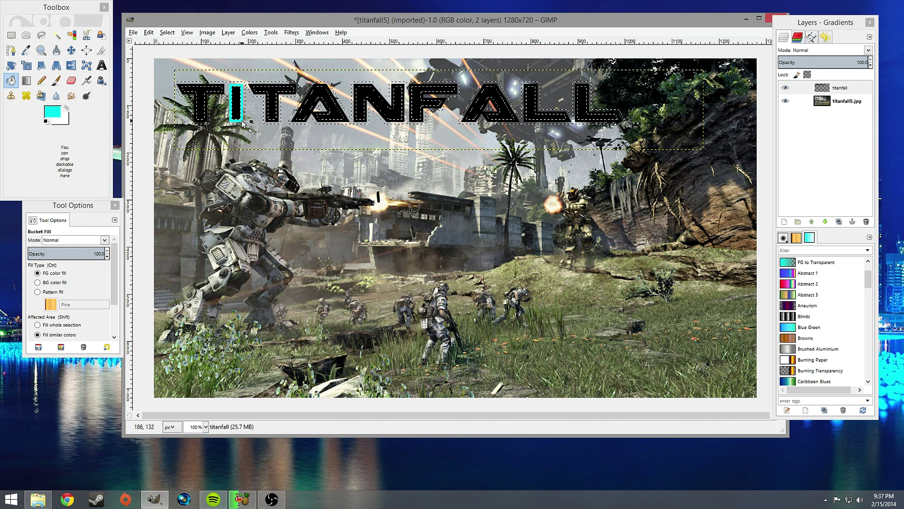
{"action": "key", "text": "ctrl+z"}
{"action": "left_click", "coordinate": [241, 125]}
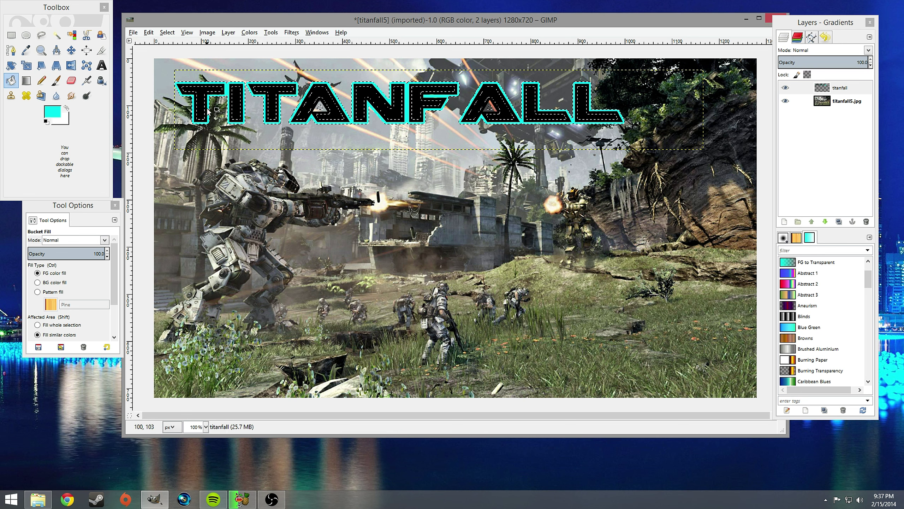
{"action": "right_click", "coordinate": [310, 160]}
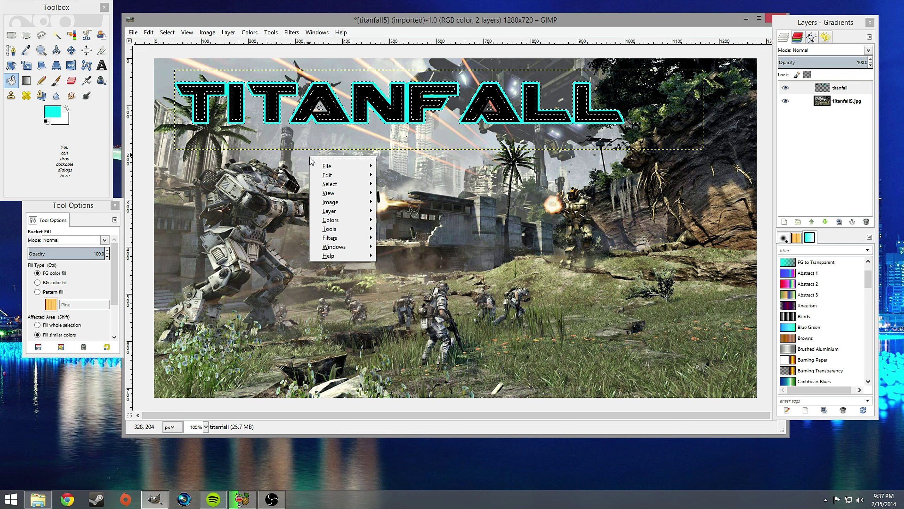
{"action": "mouse_move", "coordinate": [361, 189]}
{"action": "left_click", "coordinate": [393, 189]}
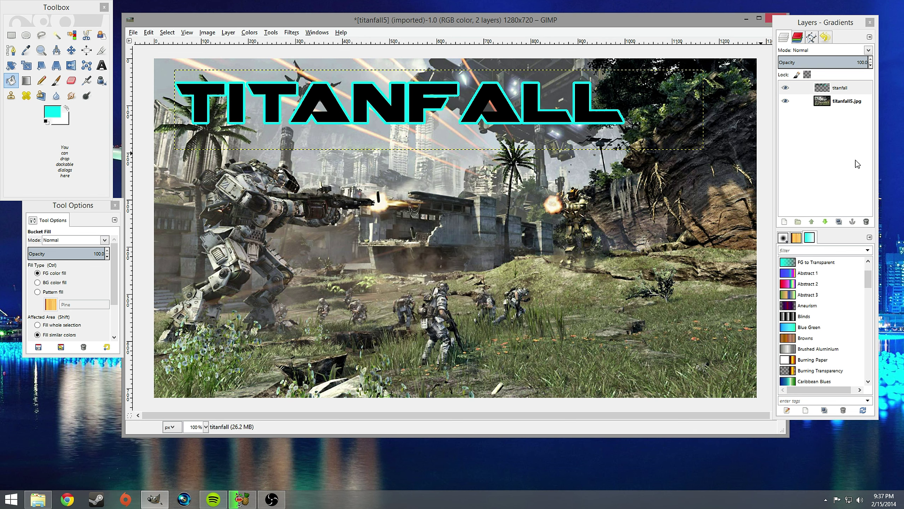
Make the titanfall5.jpg layer active and move the Layers dock slightly away from the image window
{"action": "left_click", "coordinate": [846, 101]}
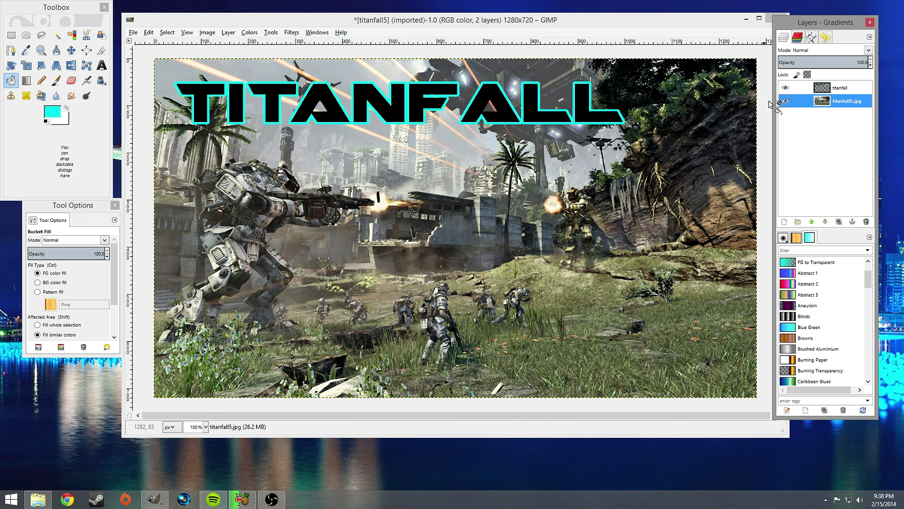
{"action": "left_click", "coordinate": [849, 88]}
{"action": "left_click", "coordinate": [847, 101]}
{"action": "left_click", "coordinate": [849, 88]}
{"action": "left_click", "coordinate": [847, 101]}
{"action": "left_click", "coordinate": [849, 89]}
{"action": "left_click", "coordinate": [848, 101]}
{"action": "left_click_drag", "start_coordinate": [825, 26], "coordinate": [800, 19]}
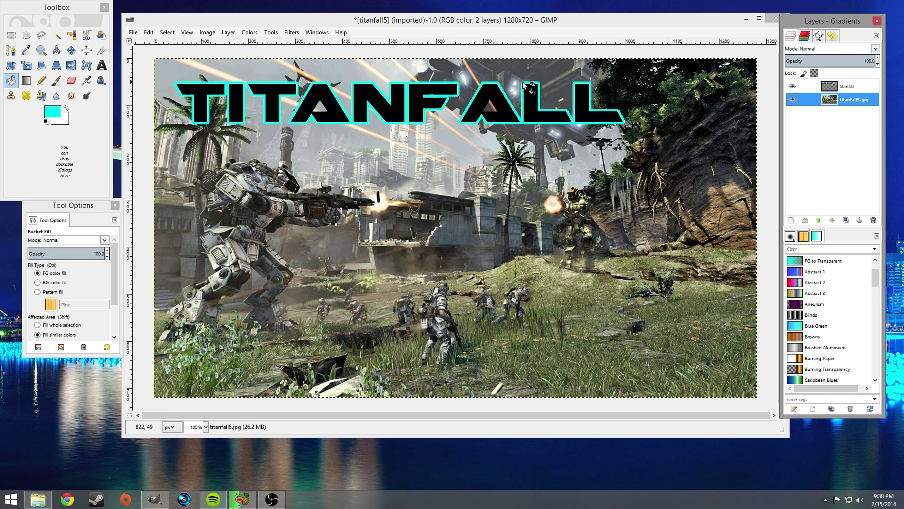
{"action": "left_click", "coordinate": [316, 32]}
{"action": "mouse_move", "coordinate": [345, 46]}
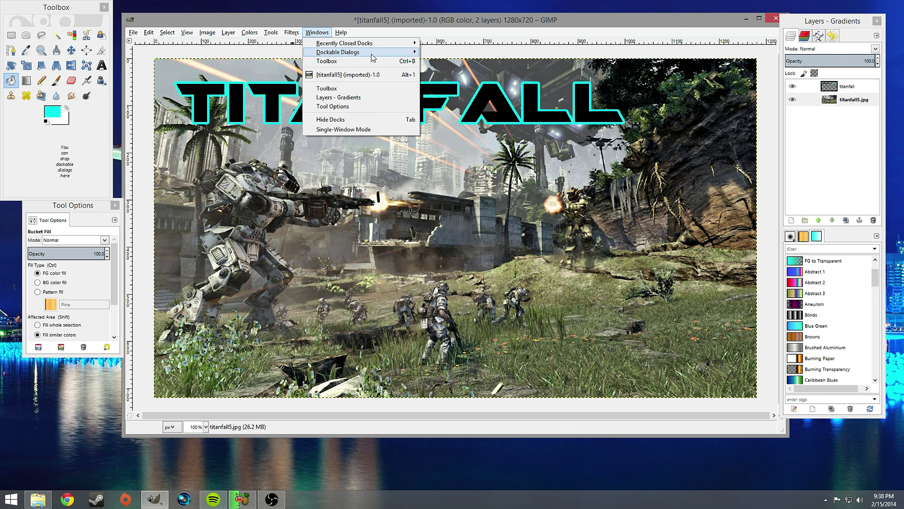
{"action": "mouse_move", "coordinate": [372, 53]}
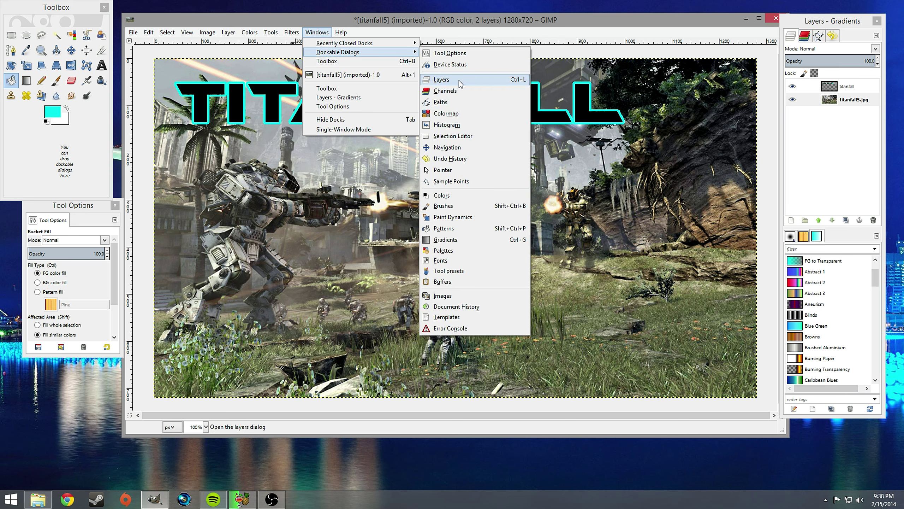
{"action": "left_click", "coordinate": [402, 29]}
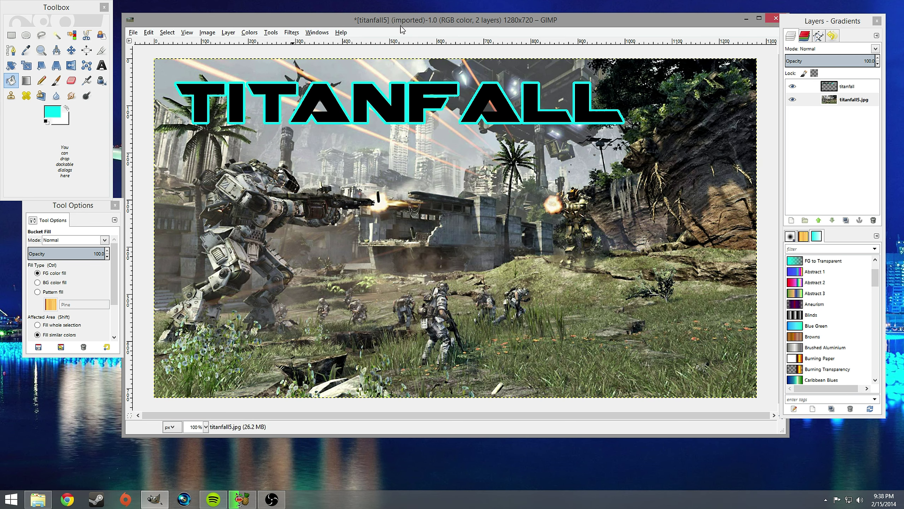
Adjust the titanfall5.jpg layer's brightness to -20 and its contrast to 31
{"action": "left_click", "coordinate": [854, 99]}
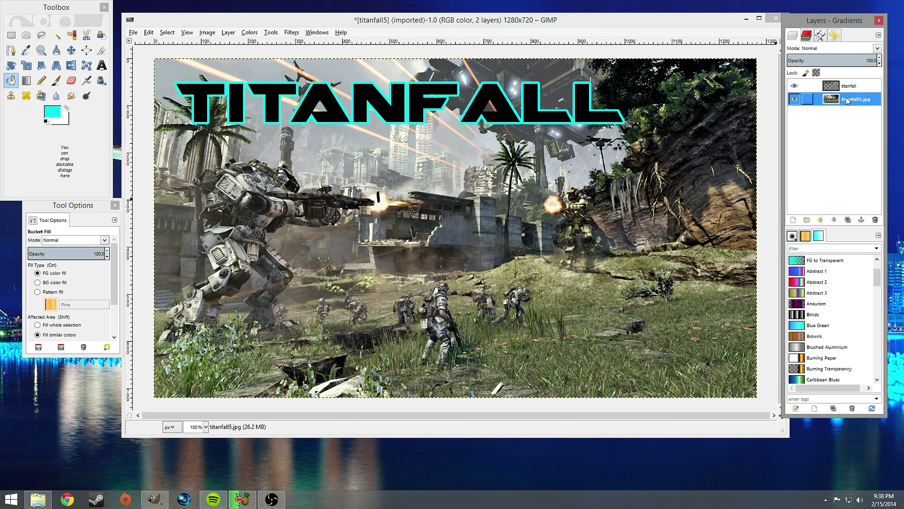
{"action": "left_click", "coordinate": [249, 32]}
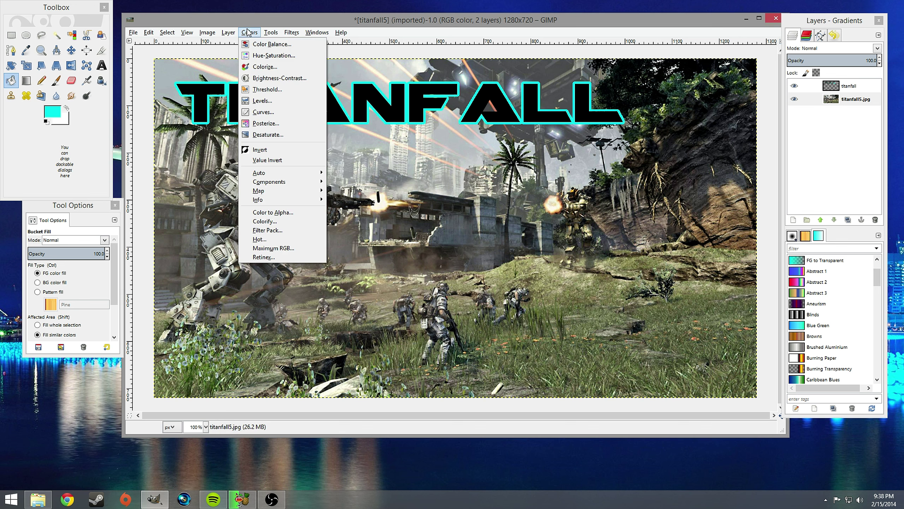
{"action": "left_click", "coordinate": [255, 78]}
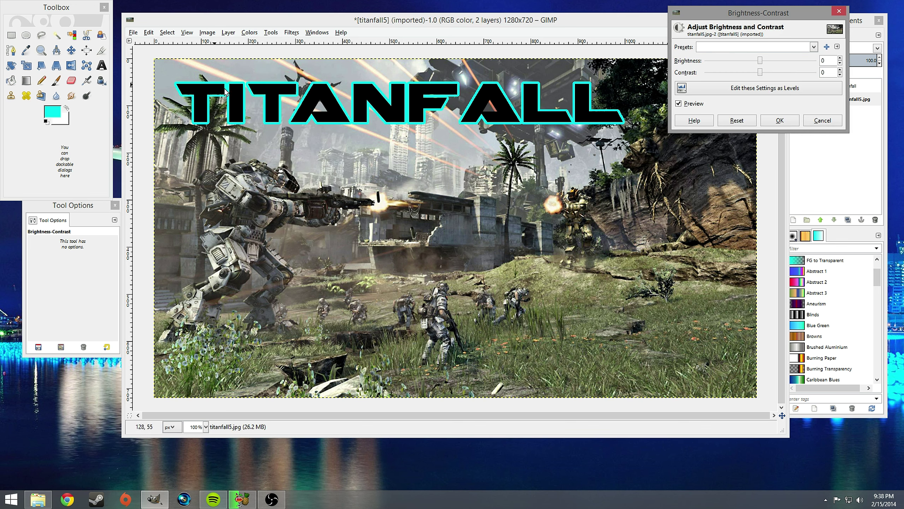
{"action": "left_click_drag", "start_coordinate": [755, 18], "coordinate": [684, 30]}
{"action": "mouse_move", "coordinate": [691, 71]}
{"action": "left_mouse_down"}
{"action": "mouse_move", "coordinate": [684, 66]}
{"action": "mouse_move", "coordinate": [706, 79]}
{"action": "left_mouse_up"}
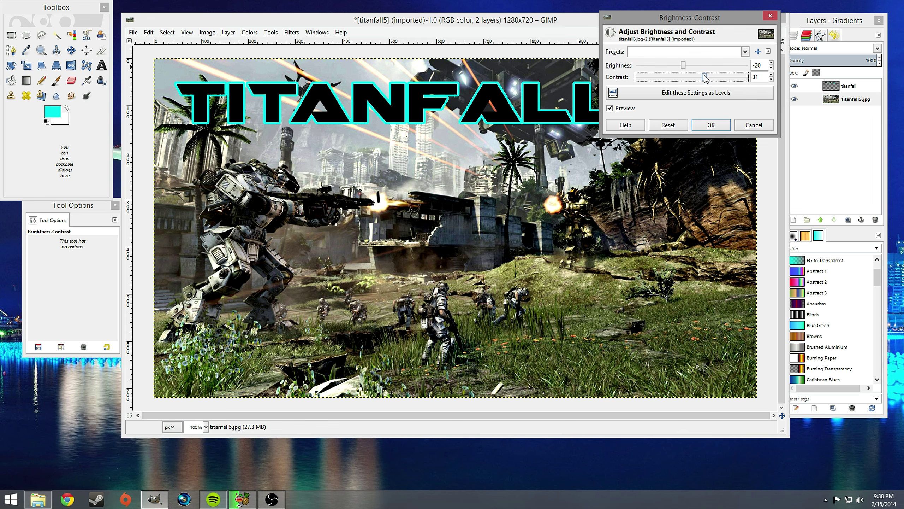
{"action": "left_click", "coordinate": [711, 125]}
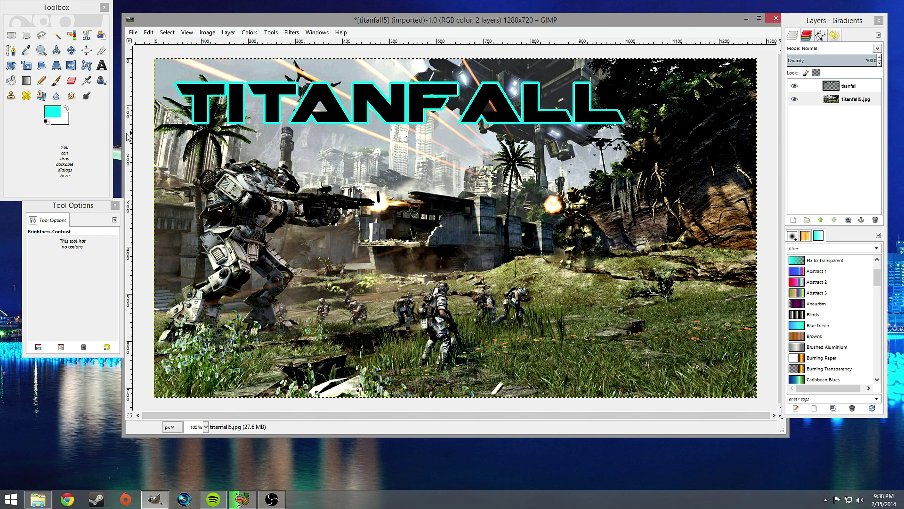
Draw a new text box about 608 × 253 px over the lower part of the image and set the text color to black, 000000
{"action": "left_click", "coordinate": [101, 66]}
{"action": "left_click", "coordinate": [154, 111]}
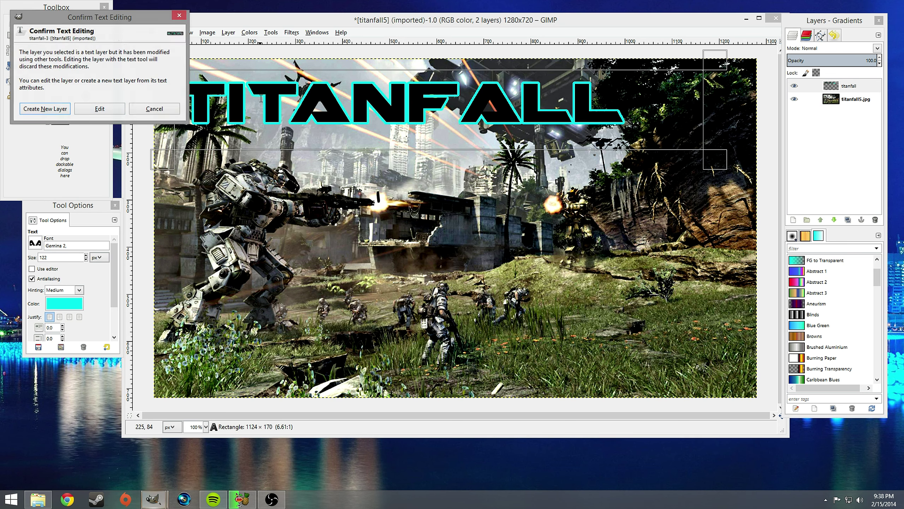
{"action": "left_click", "coordinate": [161, 111]}
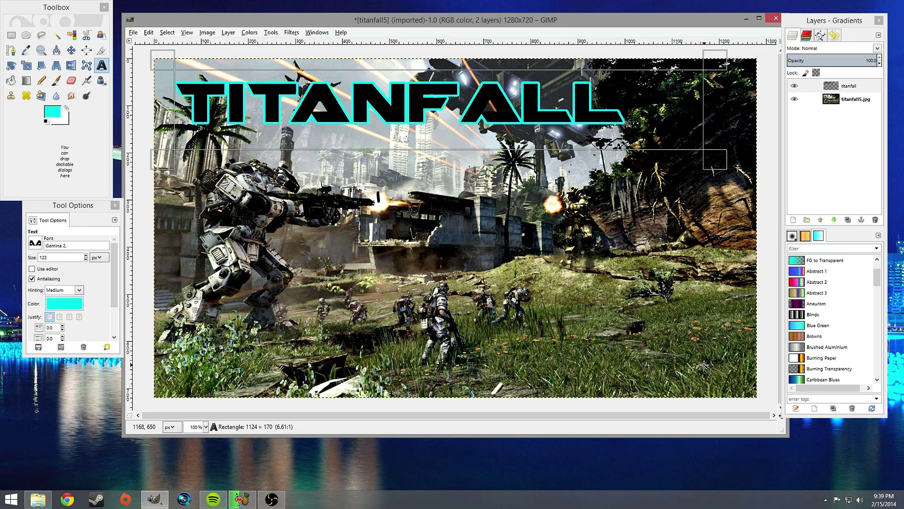
{"action": "left_click_drag", "start_coordinate": [174, 236], "coordinate": [460, 355]}
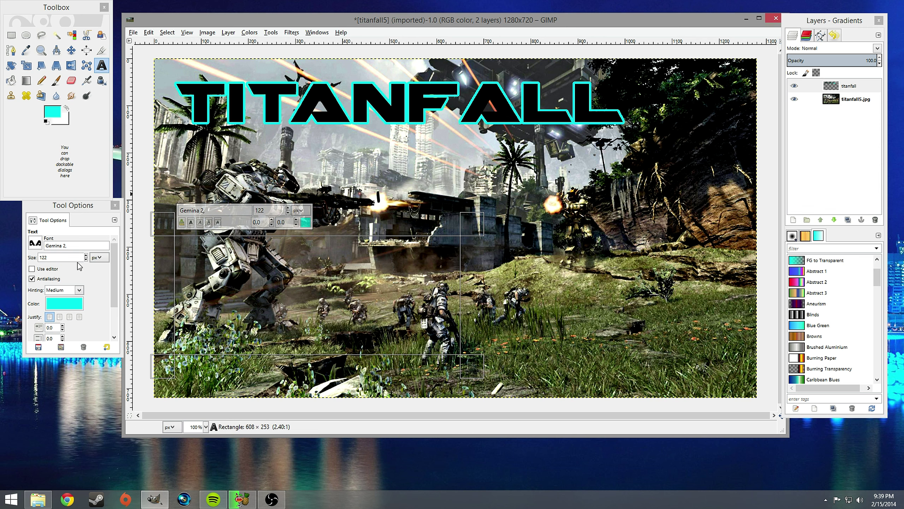
{"action": "left_click", "coordinate": [71, 301]}
{"action": "left_click_drag", "start_coordinate": [59, 118], "coordinate": [1, 132]}
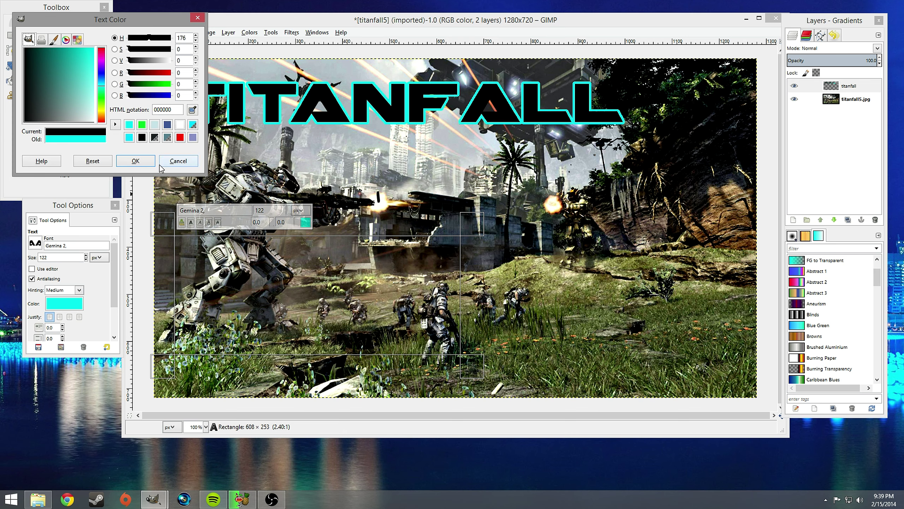
{"action": "key", "text": "Return"}
Enter "live com #2" in the new text box and enlarge the box to about 692 × 257 px
{"action": "left_click", "coordinate": [229, 270]}
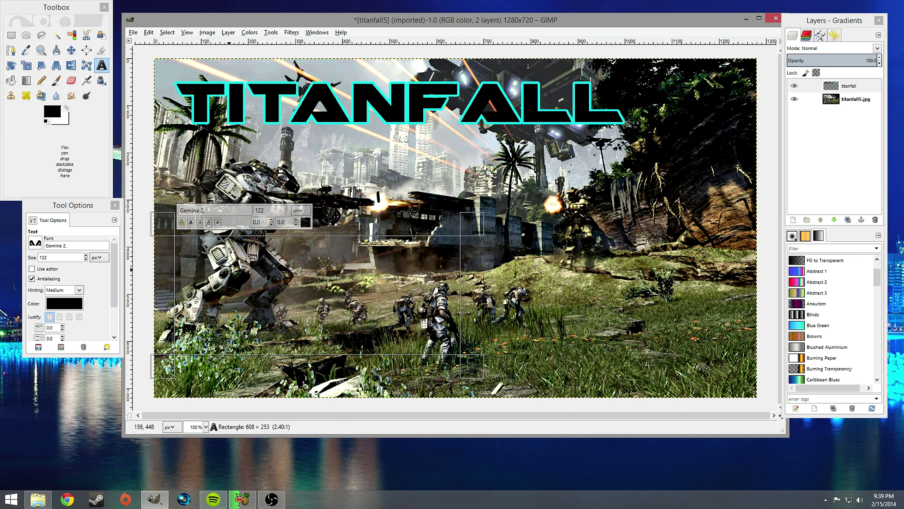
{"action": "type", "text": "liv"}
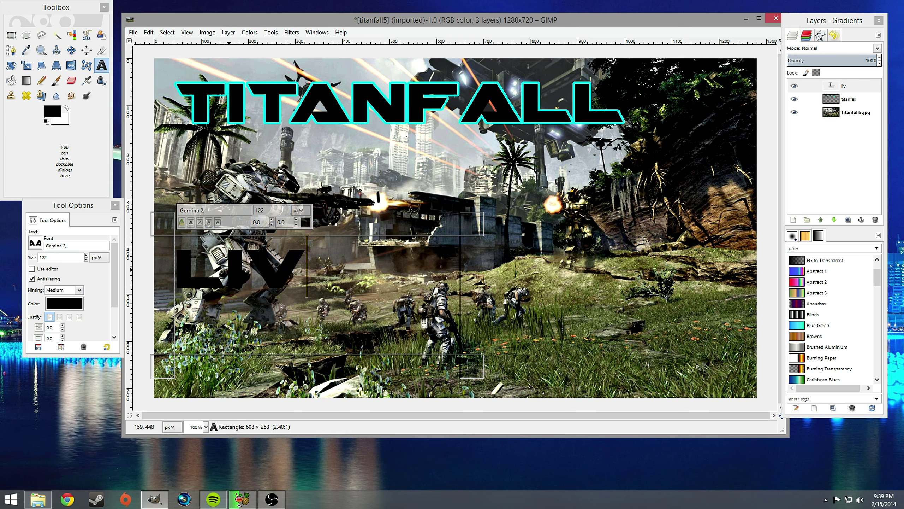
{"action": "type", "text": "e com"}
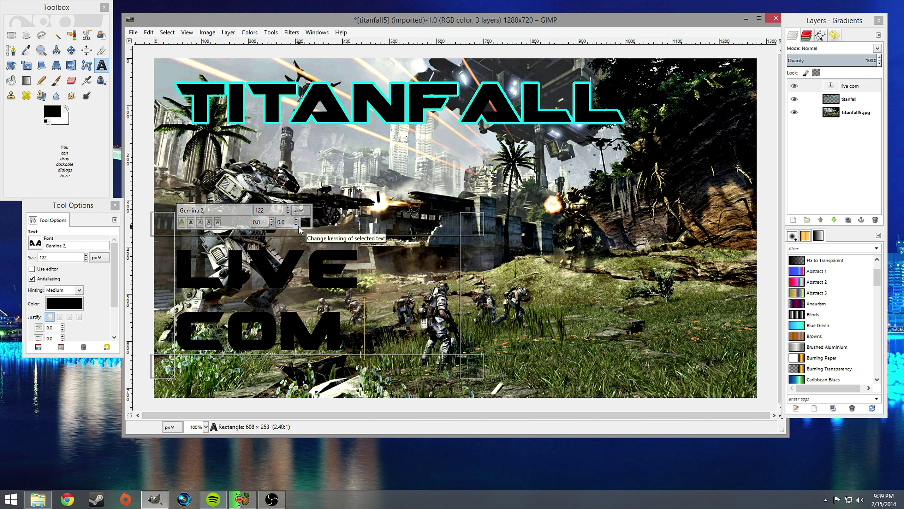
{"action": "type", "text": "#2"}
{"action": "left_click_drag", "start_coordinate": [468, 369], "coordinate": [507, 370]}
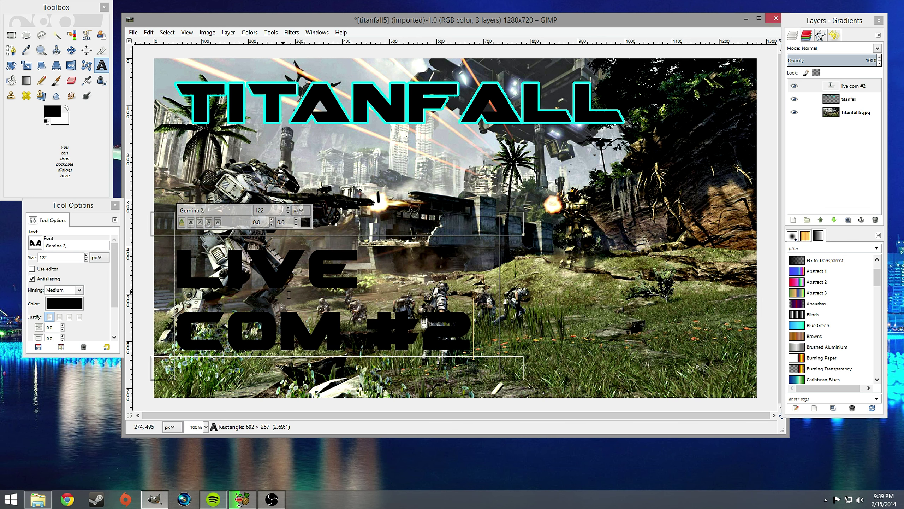
Create a selection from the letter shapes of the live com #2 layer using Alpha to Selection
{"action": "left_click_drag", "start_coordinate": [478, 338], "coordinate": [176, 245]}
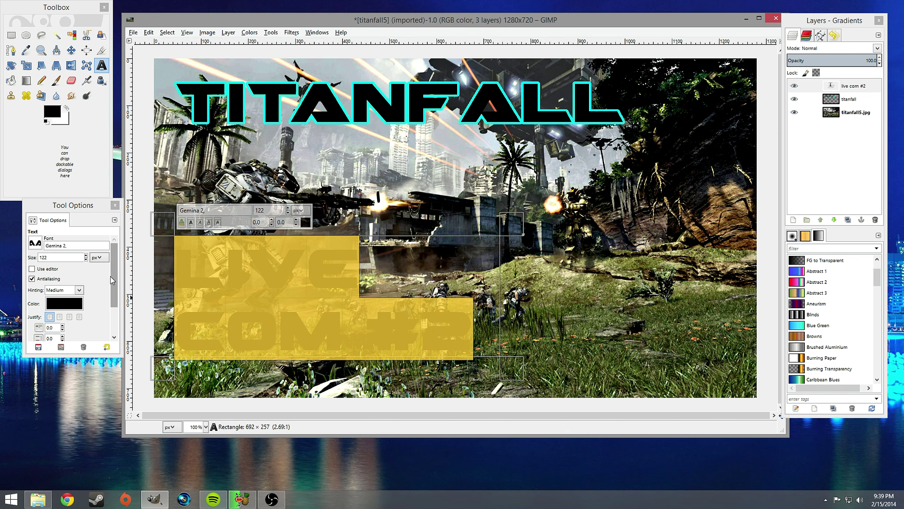
{"action": "left_click", "coordinate": [852, 88]}
{"action": "right_click", "coordinate": [853, 87]}
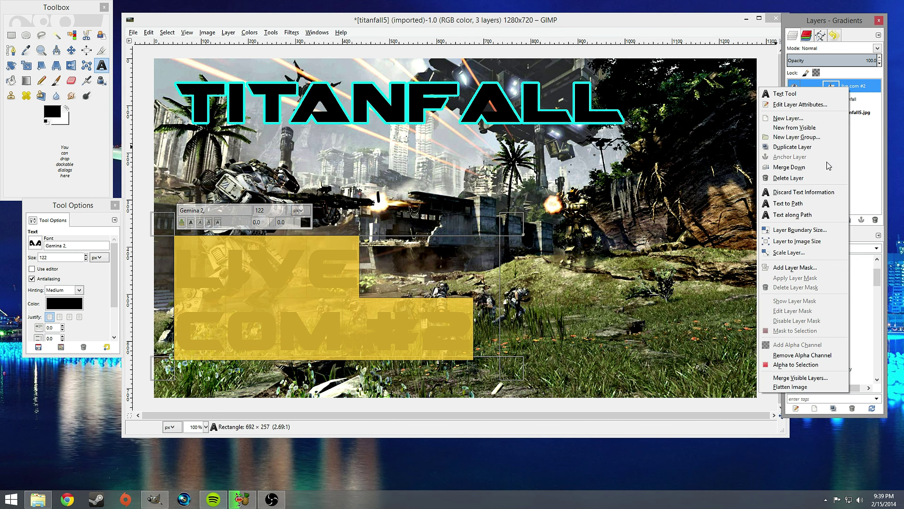
{"action": "left_click", "coordinate": [796, 363]}
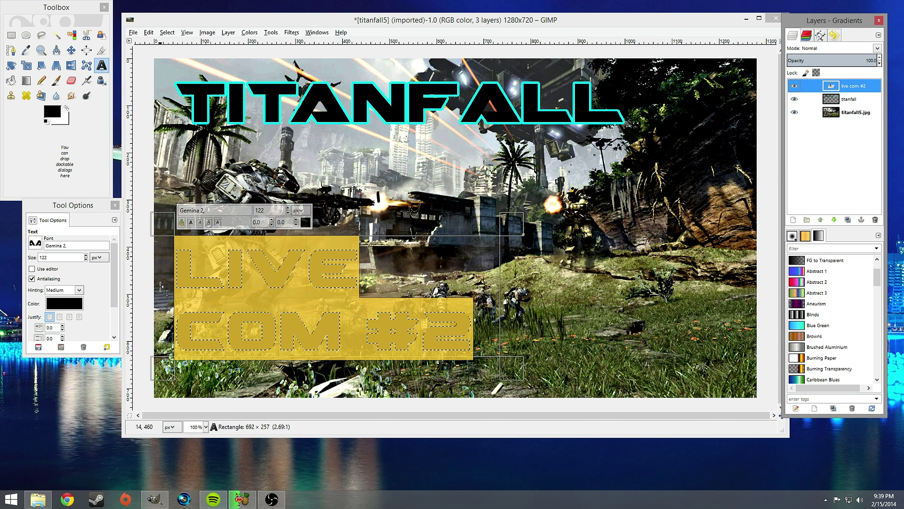
Convert the selection of the live com #2 letters into a border selection around their edges
{"action": "left_click", "coordinate": [186, 33]}
{"action": "mouse_move", "coordinate": [167, 32]}
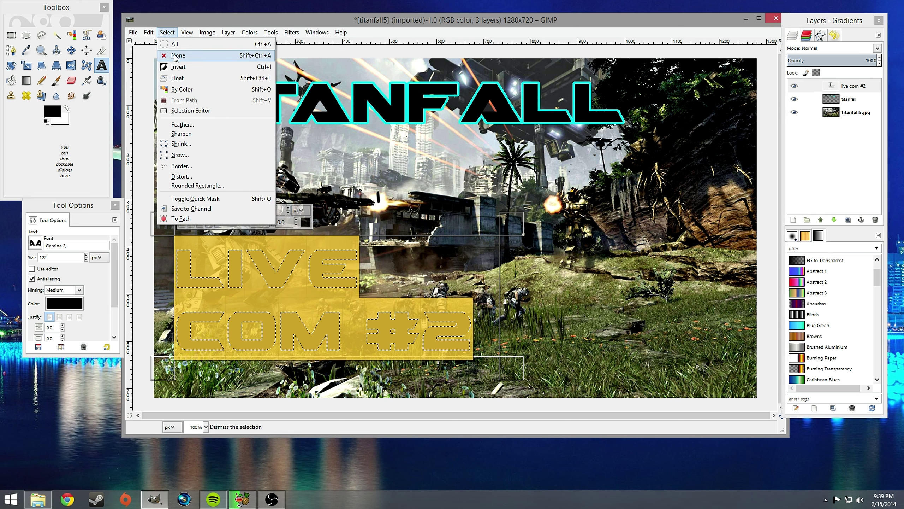
{"action": "left_click", "coordinate": [181, 166]}
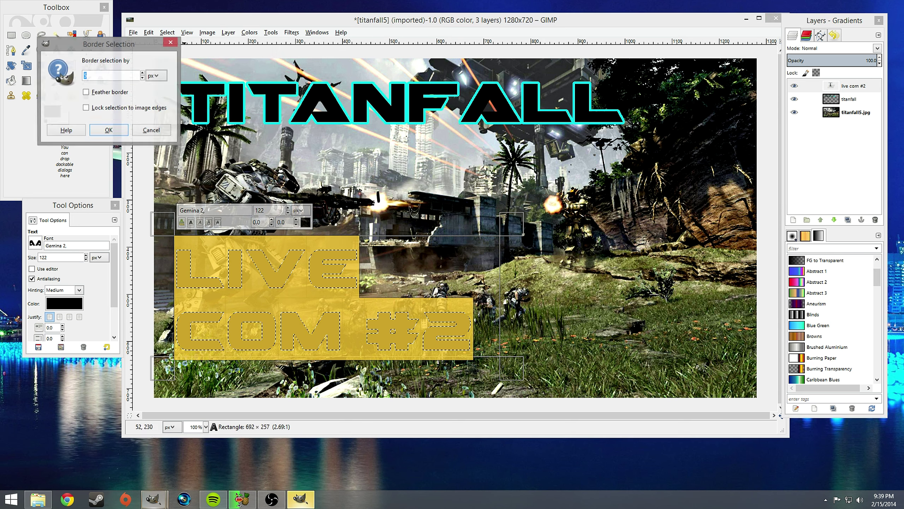
{"action": "left_click", "coordinate": [109, 130]}
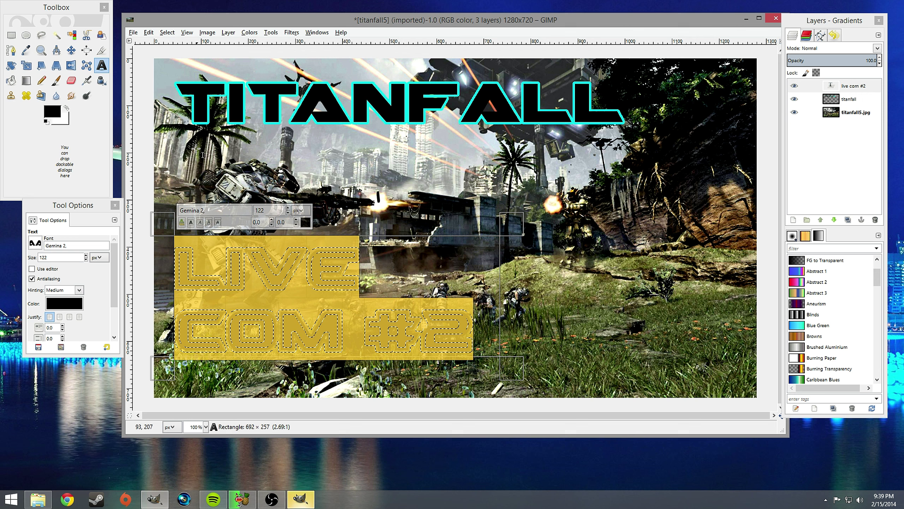
Set the foreground color to cyan by sampling the outline of the TITANFALL title
{"action": "left_click", "coordinate": [35, 121]}
{"action": "left_click", "coordinate": [89, 107]}
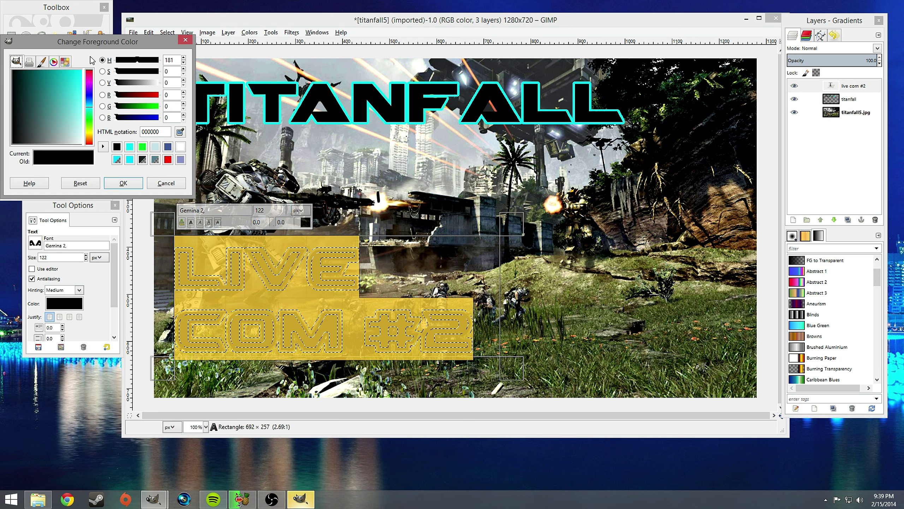
{"action": "left_click", "coordinate": [180, 132]}
{"action": "left_click", "coordinate": [284, 109]}
{"action": "left_click", "coordinate": [123, 183]}
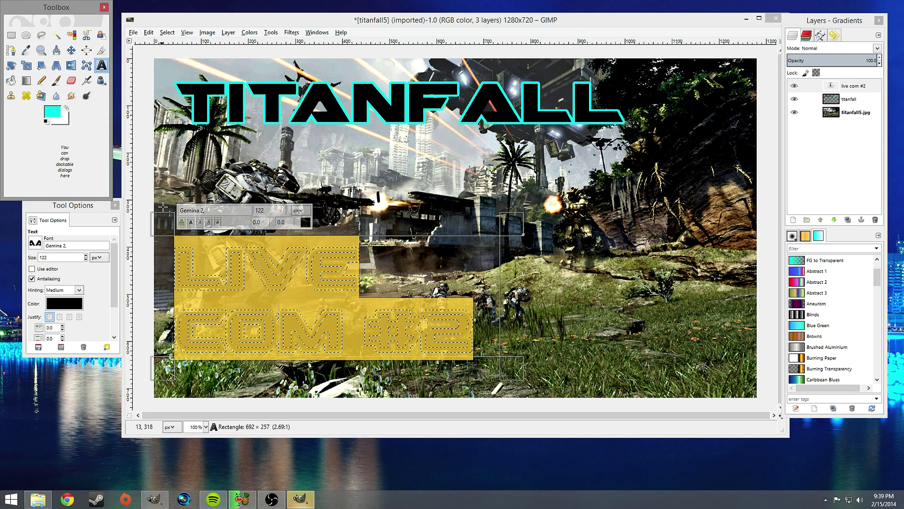
Bucket-fill the border selection around the live com #2 letters with cyan and clear the selection
{"action": "left_click", "coordinate": [11, 80]}
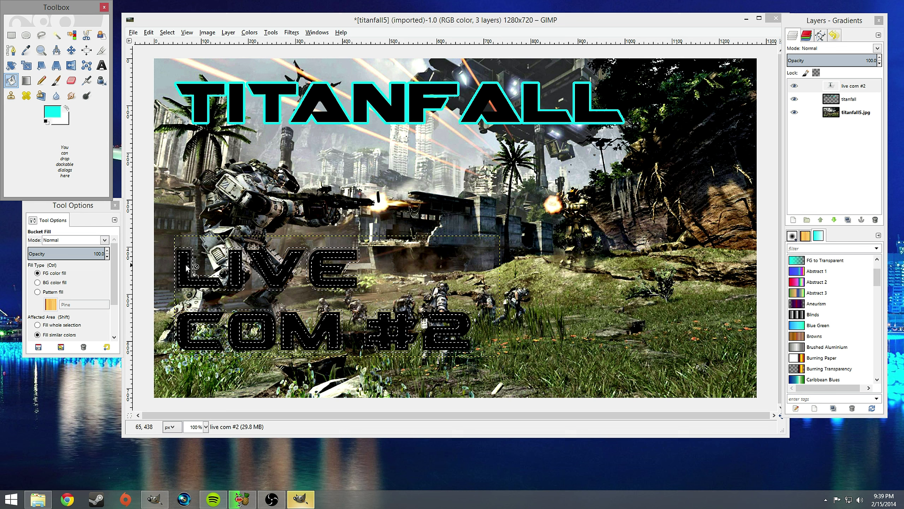
{"action": "left_click", "coordinate": [242, 288]}
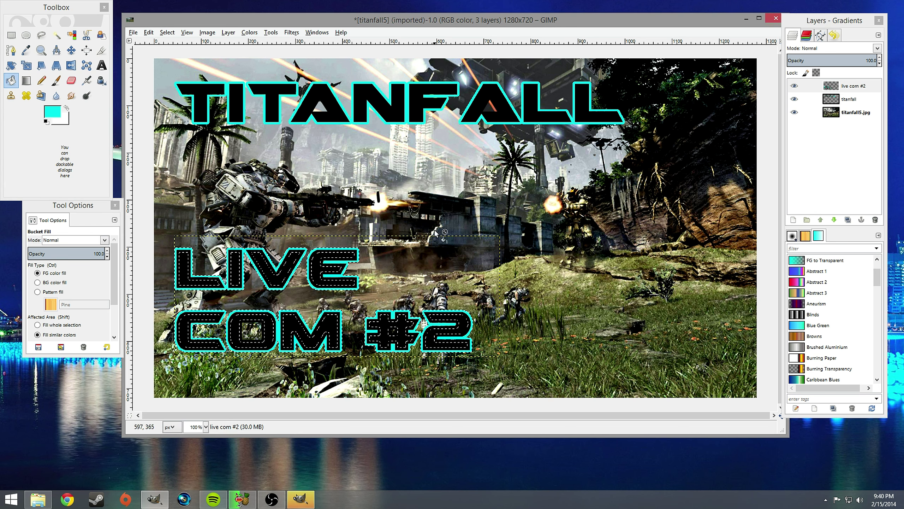
{"action": "right_click", "coordinate": [458, 202]}
{"action": "mouse_move", "coordinate": [507, 232]}
{"action": "left_click", "coordinate": [550, 236]}
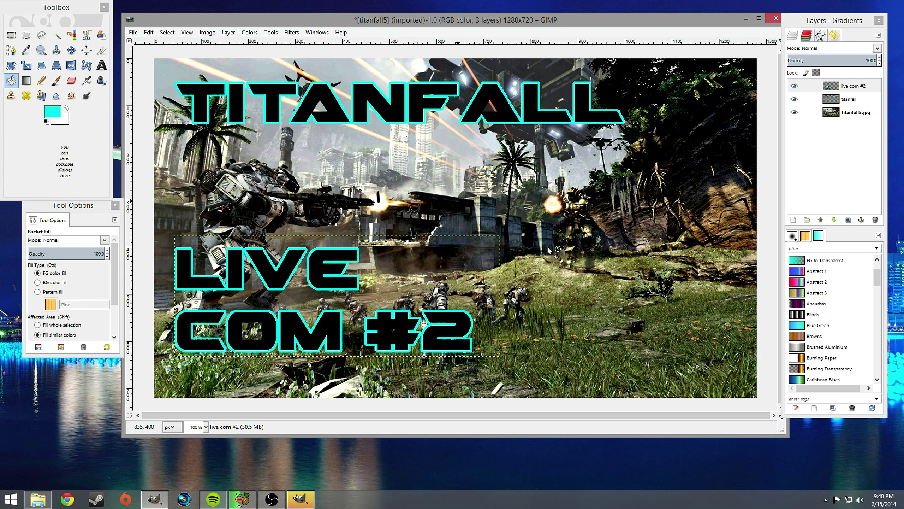
Move the live com #2 text up and across, beneath the right half of the TITANFALL title
{"action": "left_click", "coordinate": [846, 117]}
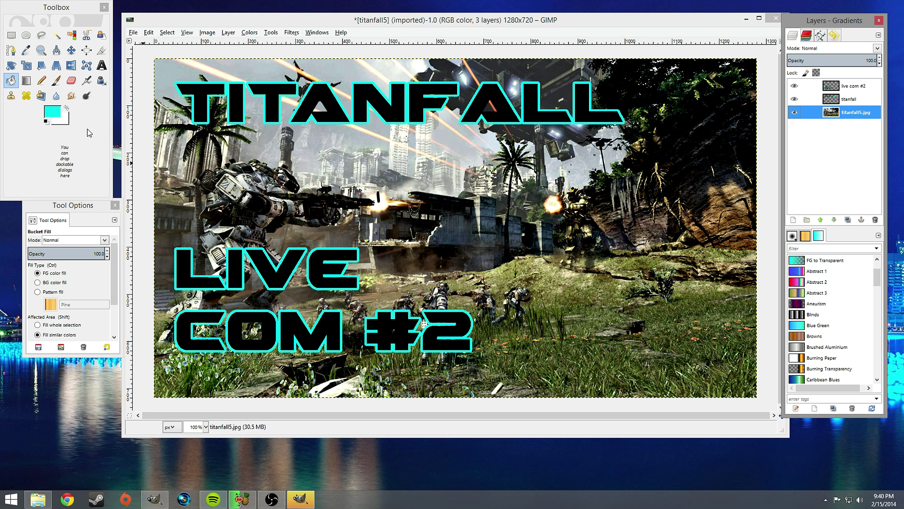
{"action": "left_click", "coordinate": [72, 50]}
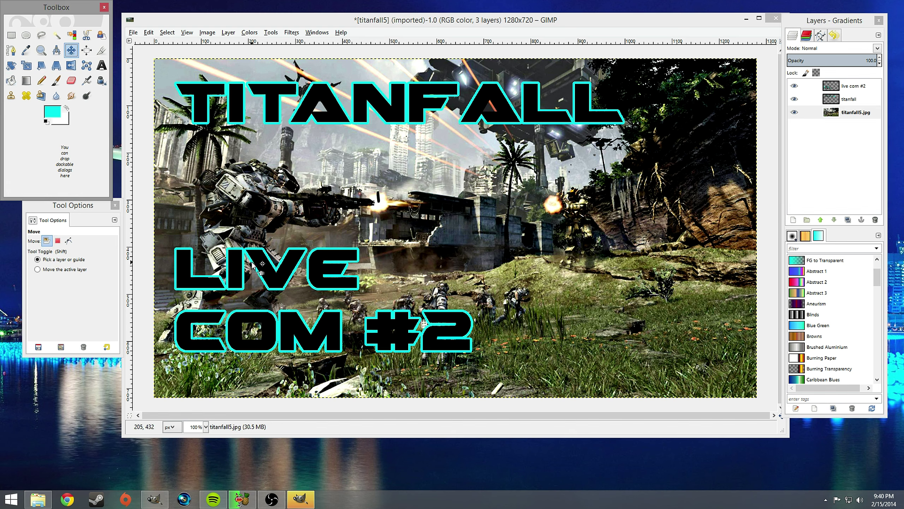
{"action": "left_click_drag", "start_coordinate": [265, 265], "coordinate": [530, 176]}
{"action": "left_click", "coordinate": [530, 176]}
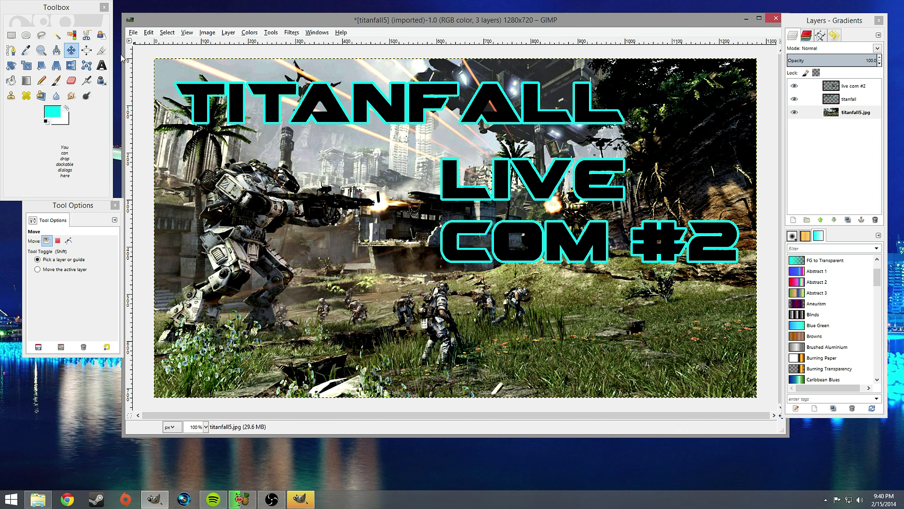
Place a vertical guide at the right end of the TITANFALL title and try a horizontal guide along the title's lower edge
{"action": "left_click_drag", "start_coordinate": [132, 79], "coordinate": [626, 112]}
{"action": "left_click_drag", "start_coordinate": [272, 43], "coordinate": [284, 126]}
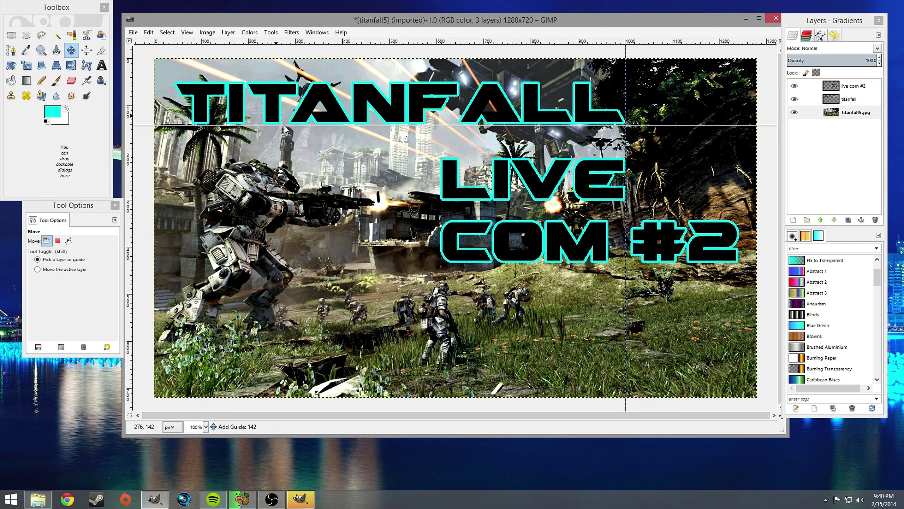
{"action": "left_click_drag", "start_coordinate": [284, 126], "coordinate": [314, 33]}
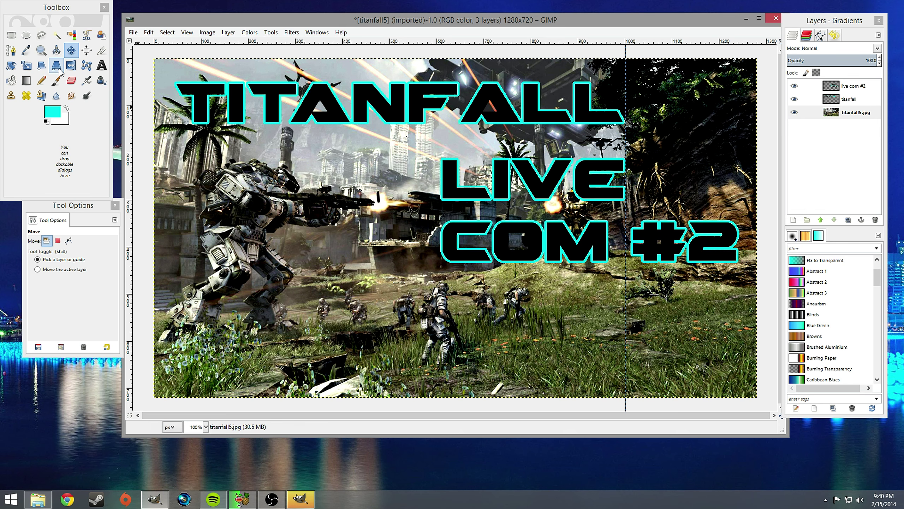
Move the live com #2 text straight down by 46 px
{"action": "left_click", "coordinate": [71, 50]}
{"action": "left_click_drag", "start_coordinate": [543, 191], "coordinate": [543, 211]}
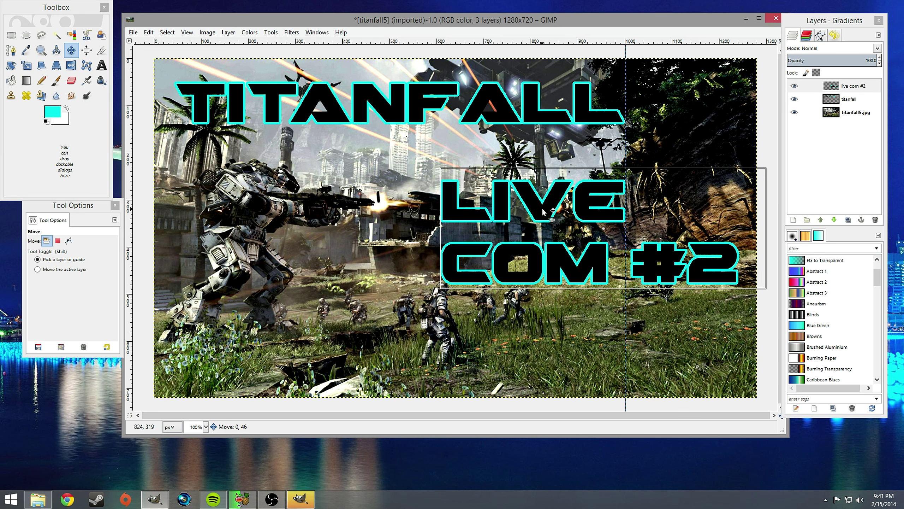
{"action": "left_click", "coordinate": [689, 367]}
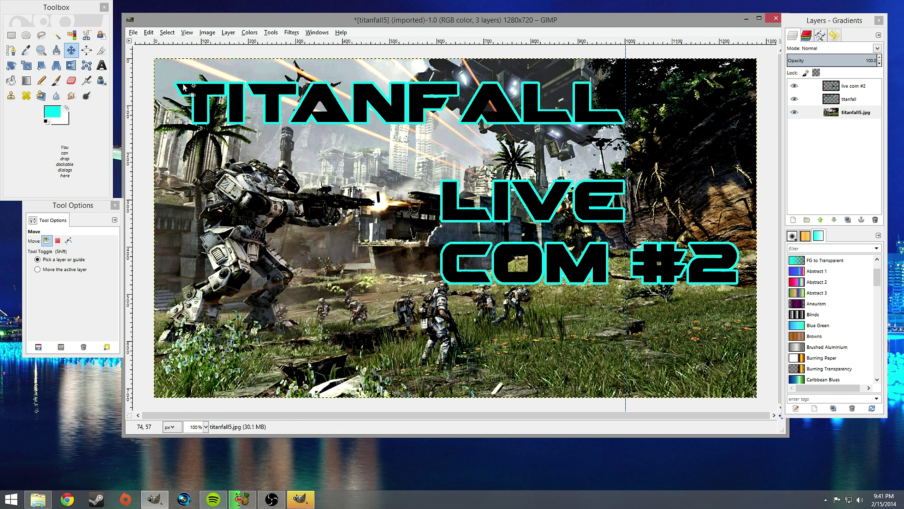
{"action": "left_click", "coordinate": [133, 33]}
{"action": "mouse_move", "coordinate": [135, 56]}
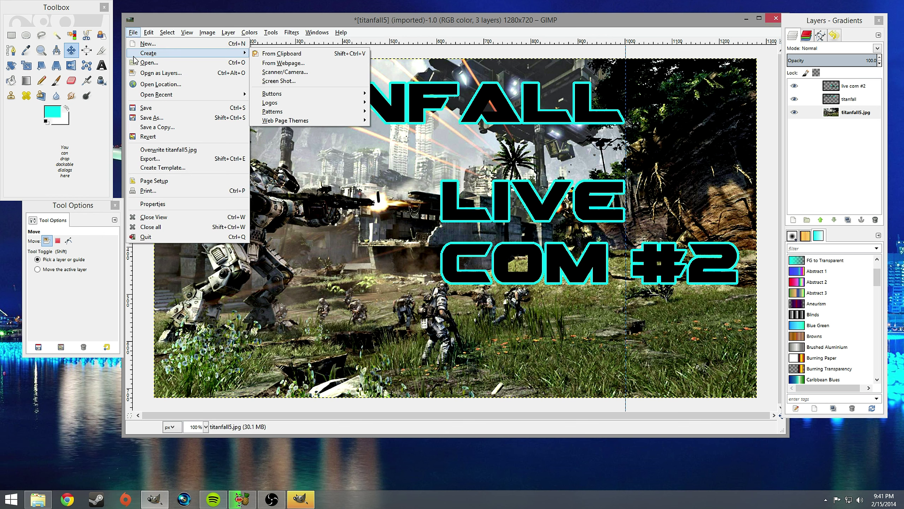
{"action": "left_click", "coordinate": [226, 31]}
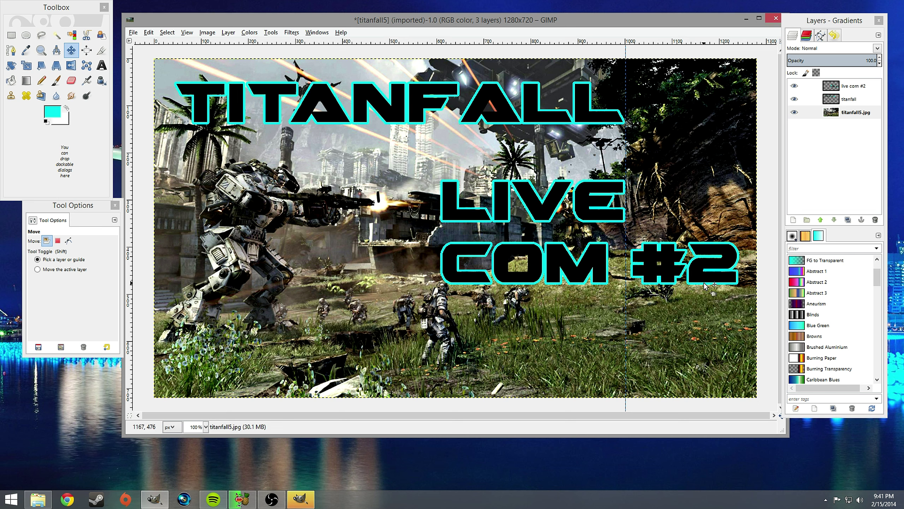
Save the project as titanfall lvecoms.xcf in the Photos > GIMP 2 > Projects folder
{"action": "left_click", "coordinate": [133, 33]}
{"action": "left_click", "coordinate": [152, 118]}
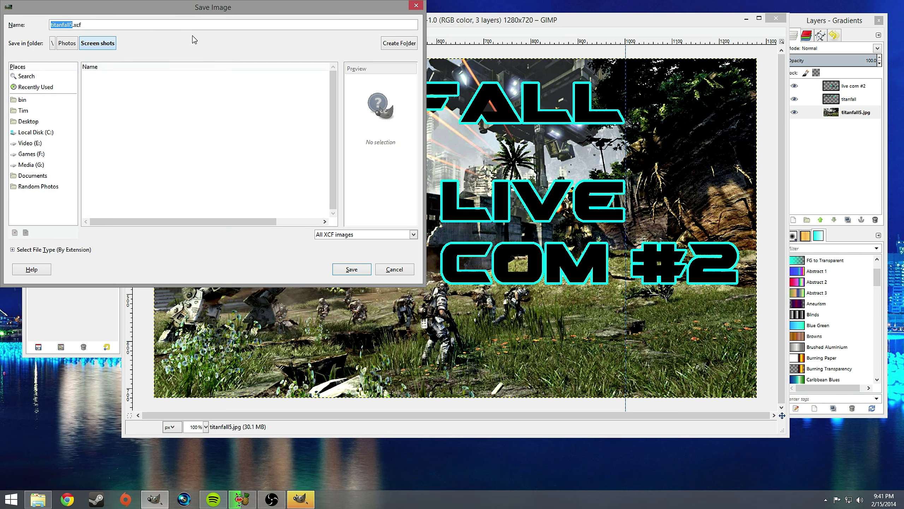
{"action": "left_click", "coordinate": [221, 71]}
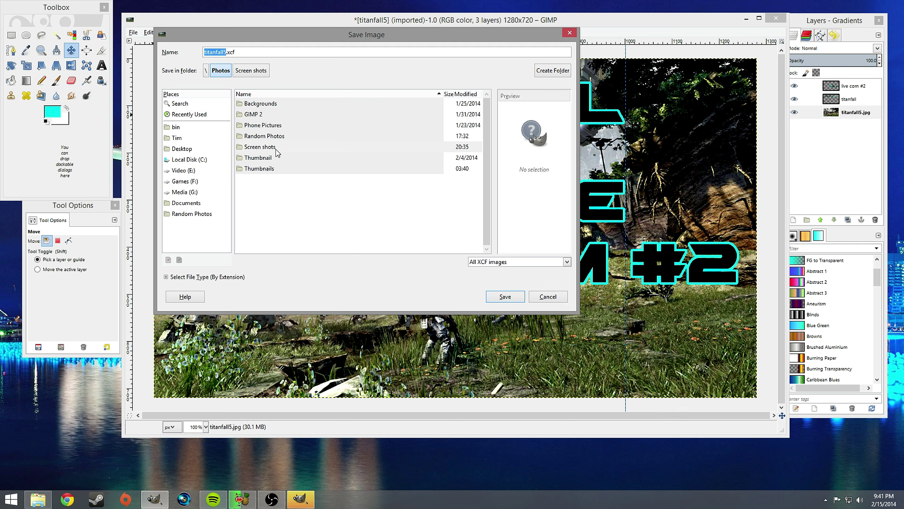
{"action": "double_click", "coordinate": [266, 115]}
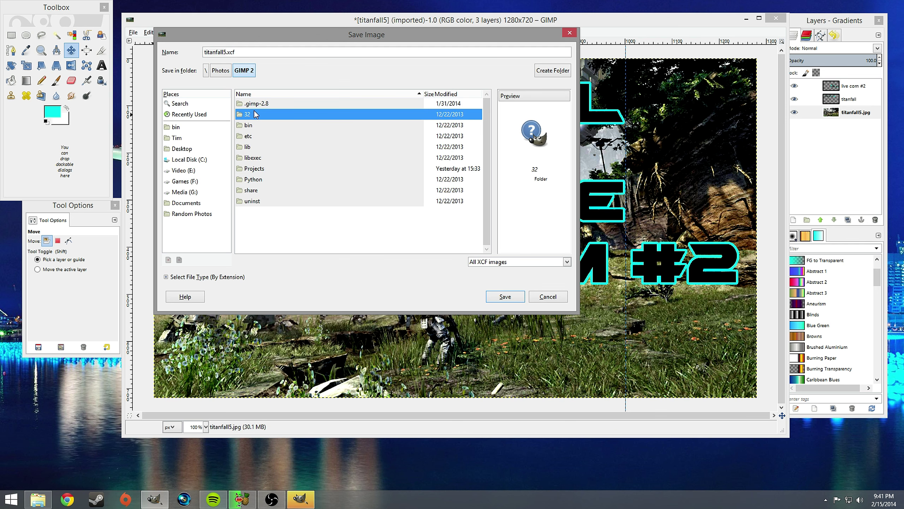
{"action": "double_click", "coordinate": [258, 166]}
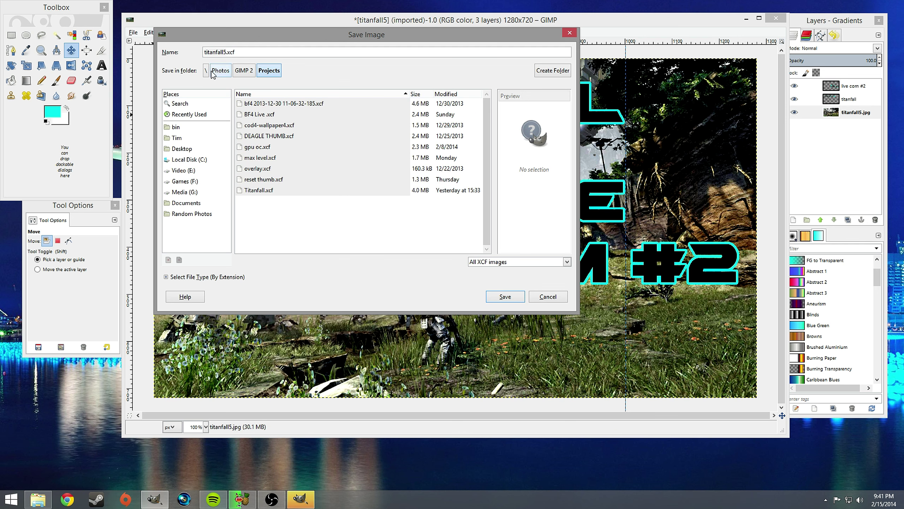
{"action": "left_click", "coordinate": [230, 52]}
{"action": "left_click", "coordinate": [502, 297]}
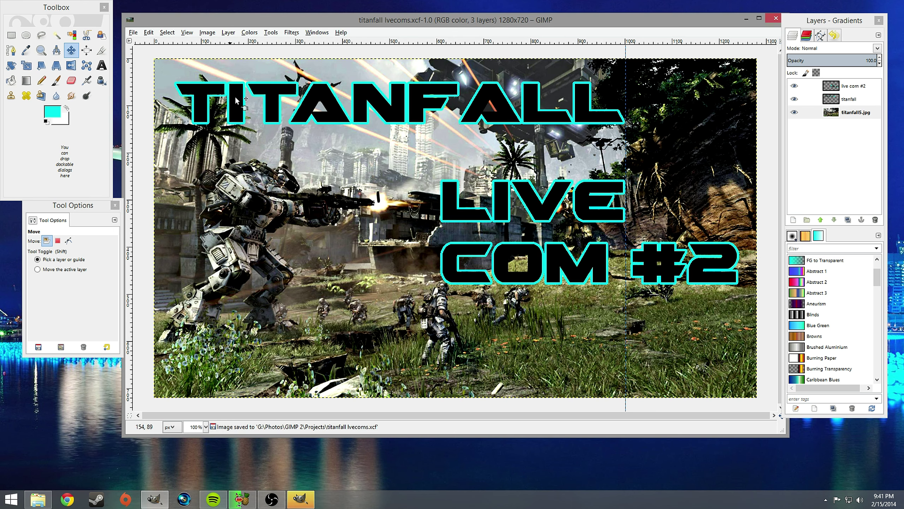
Reopen the live com #2 text layer for editing, discarding its modifications, and change the number to 3
{"action": "left_click", "coordinate": [100, 68]}
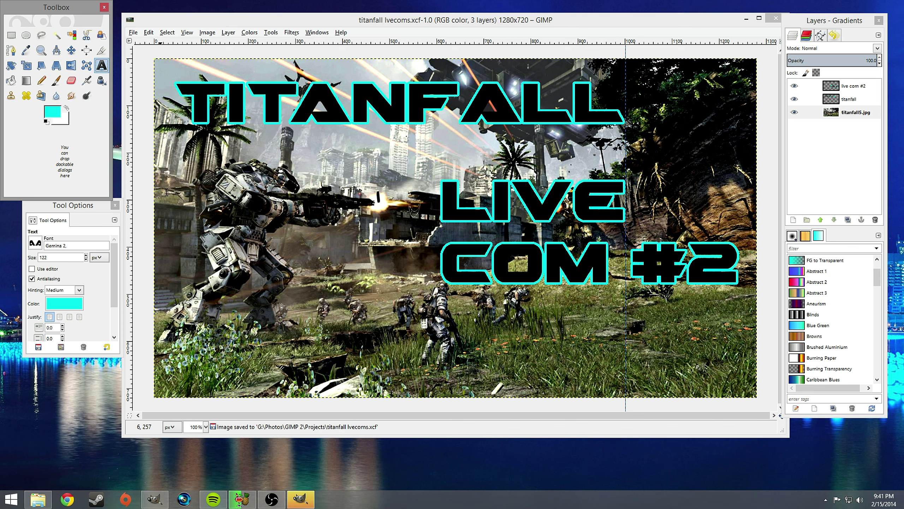
{"action": "left_click", "coordinate": [701, 262]}
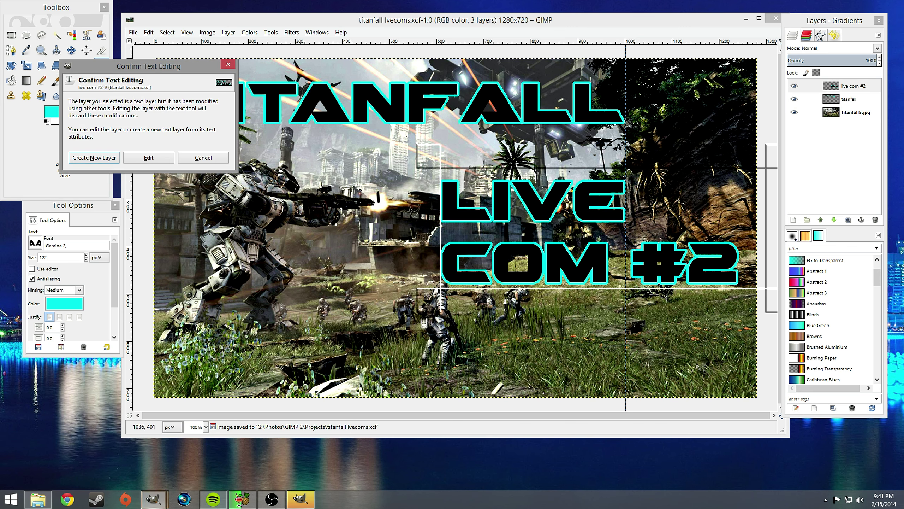
{"action": "left_click", "coordinate": [149, 158]}
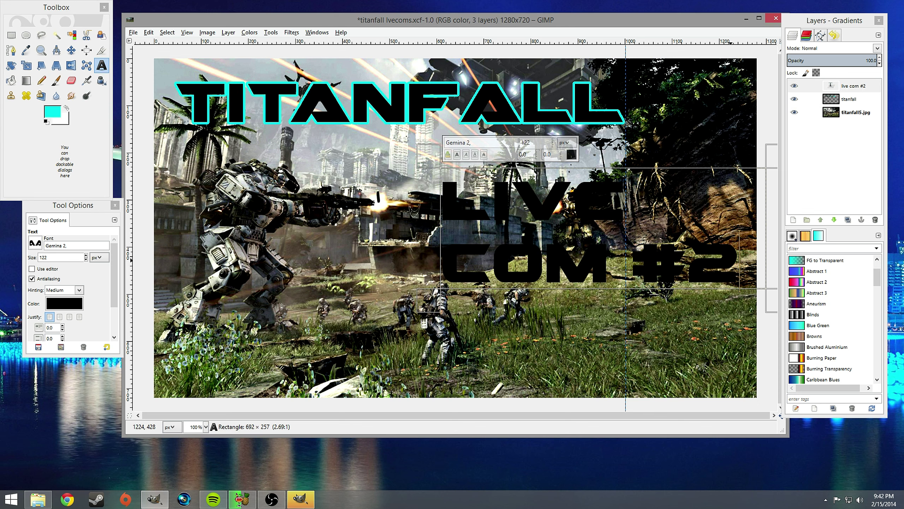
{"action": "key", "text": "BackSpace"}
{"action": "type", "text": "3"}
{"action": "left_click", "coordinate": [303, 272]}
{"action": "left_click", "coordinate": [729, 245]}
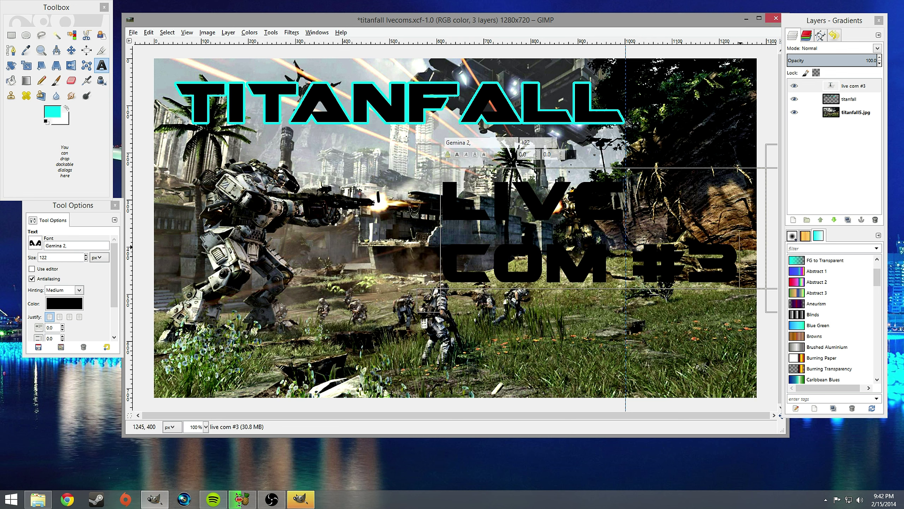
Select the letter shapes of the live com #3 layer from its alpha channel
{"action": "key", "text": "ctrl+a"}
{"action": "left_click", "coordinate": [167, 33]}
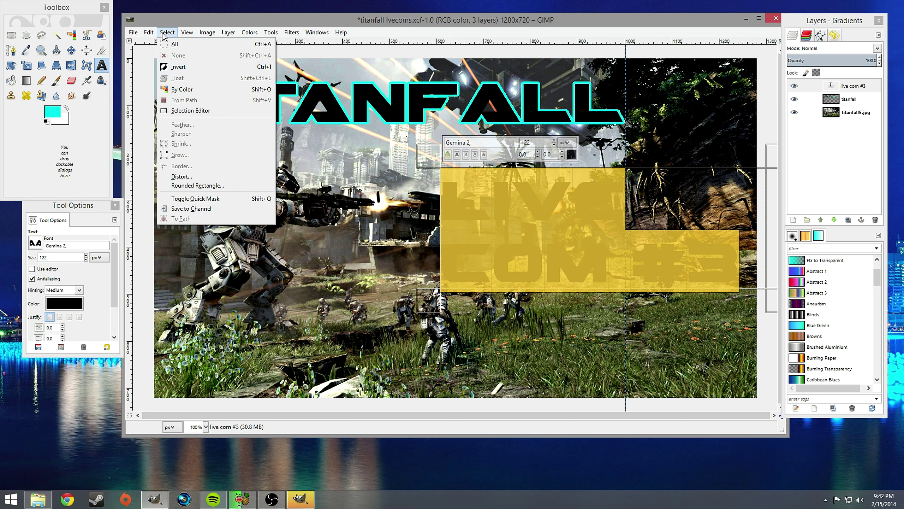
{"action": "left_click", "coordinate": [836, 102]}
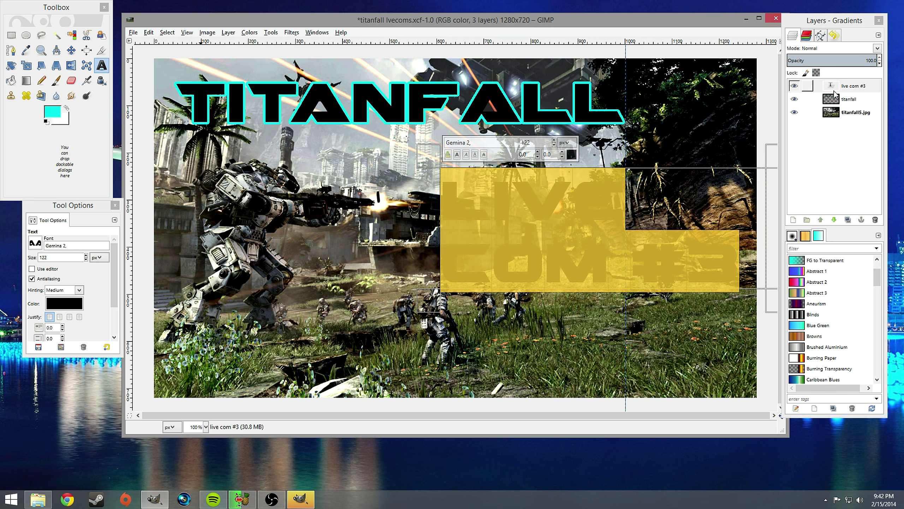
{"action": "right_click", "coordinate": [840, 86]}
{"action": "left_click", "coordinate": [787, 364]}
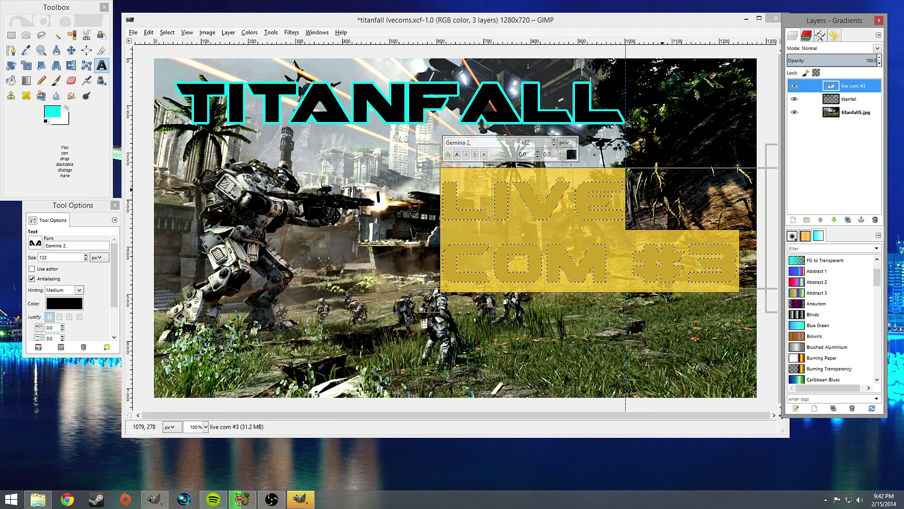
Undo the letter selection and the text edit on the live com layer, and make the titanfall5.jpg layer active
{"action": "key", "text": "ctrl+z"}
{"action": "key", "text": "ctrl+z"}
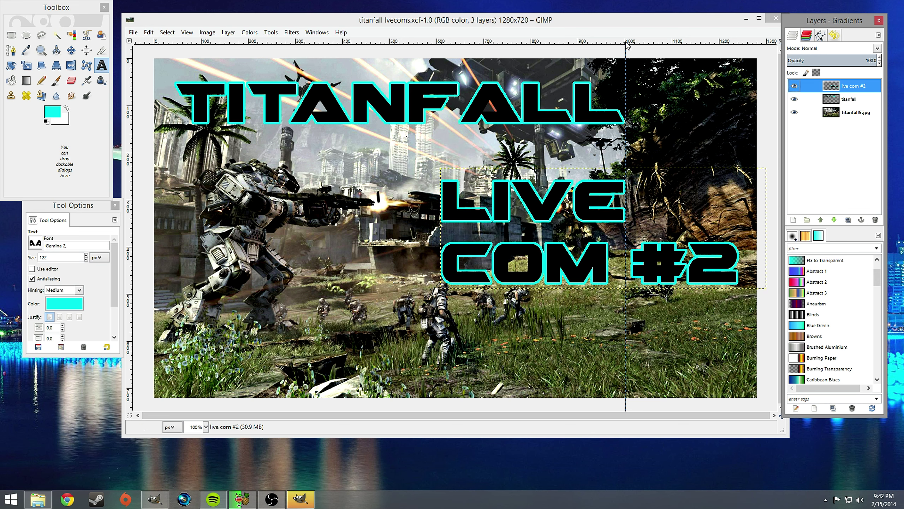
{"action": "key", "text": "m"}
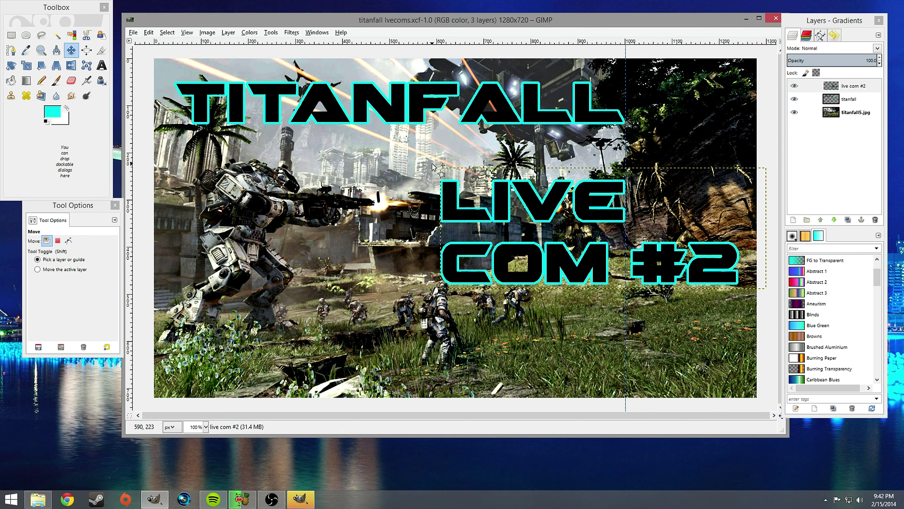
{"action": "left_click", "coordinate": [844, 120]}
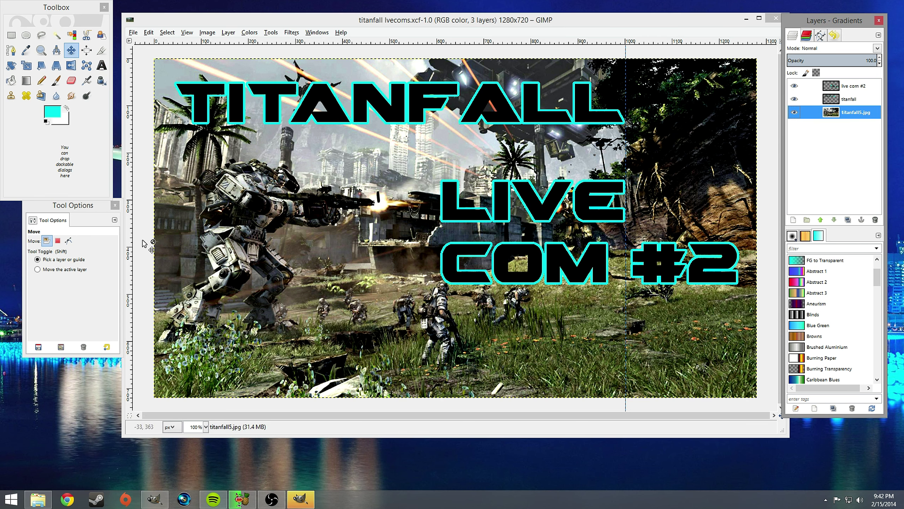
Export the image as titanfall lvecoms 1.png to the Photos > Thumbnails folder, keeping the offered PNG options with compression level 9
{"action": "right_click", "coordinate": [270, 144]}
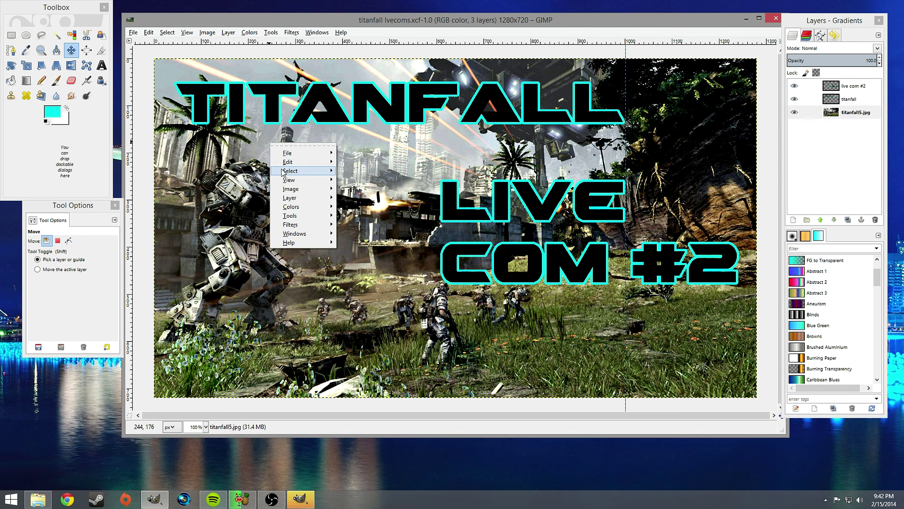
{"action": "mouse_move", "coordinate": [303, 153]}
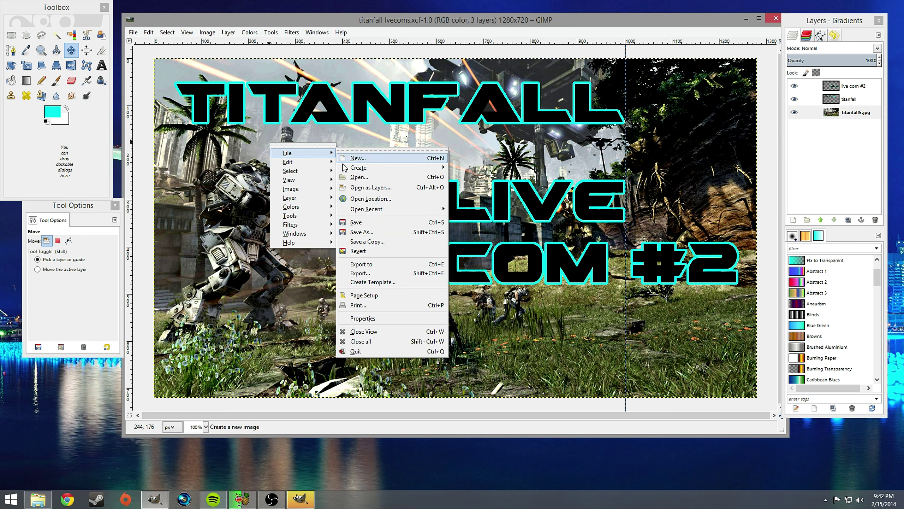
{"action": "left_click", "coordinate": [373, 273]}
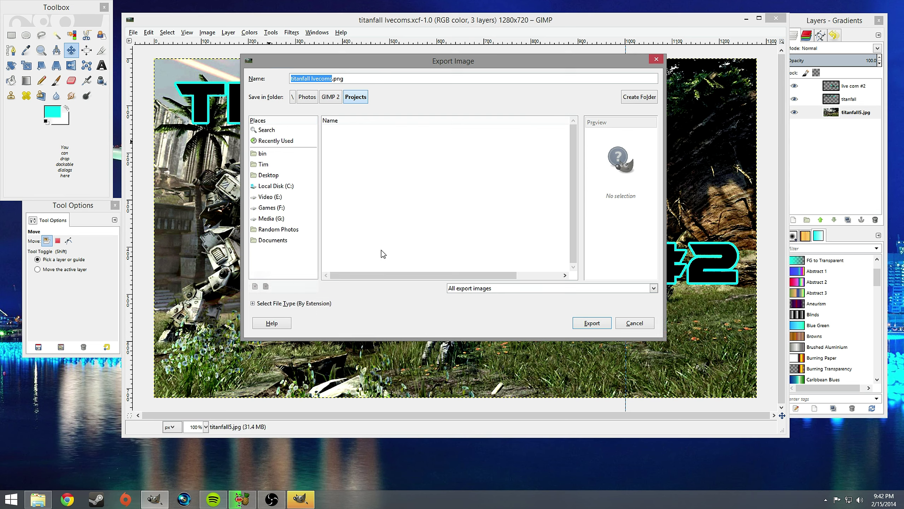
{"action": "left_click", "coordinate": [324, 96]}
{"action": "left_click", "coordinate": [307, 97]}
{"action": "double_click", "coordinate": [368, 195]}
{"action": "scroll", "coordinate": [401, 203], "scroll_direction": "down", "scroll_amount": 5}
{"action": "scroll", "coordinate": [389, 221], "scroll_direction": "up", "scroll_amount": 5}
{"action": "left_click", "coordinate": [332, 79]}
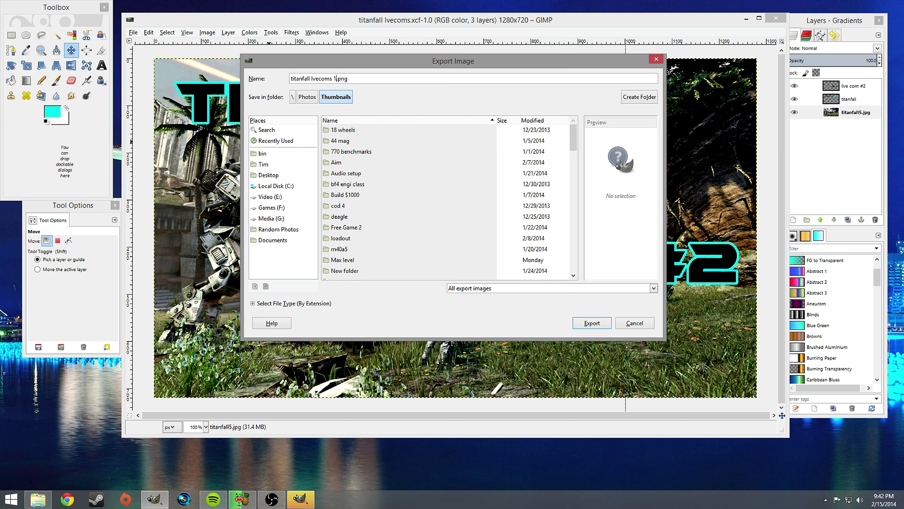
{"action": "left_click", "coordinate": [590, 323]}
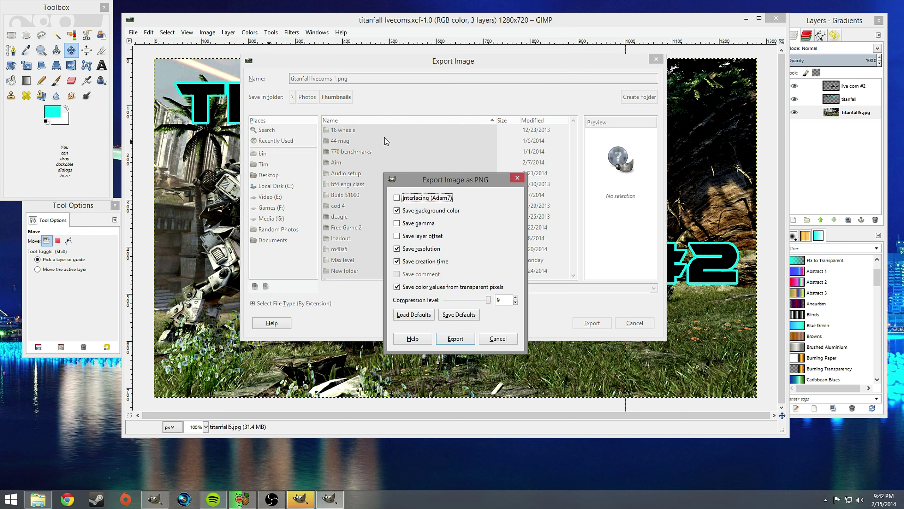
{"action": "left_click", "coordinate": [454, 338]}
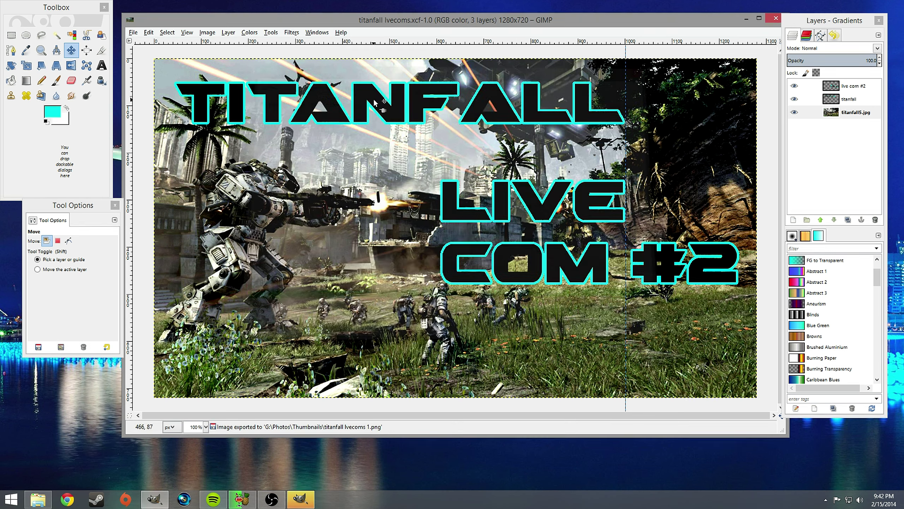
Switch to File Explorer and open the exported titanfall lvecoms 1 image from the Thumbnails folder to view it
{"action": "left_click_drag", "start_coordinate": [903, 46], "coordinate": [481, 5]}
{"action": "double_click", "coordinate": [494, 136]}
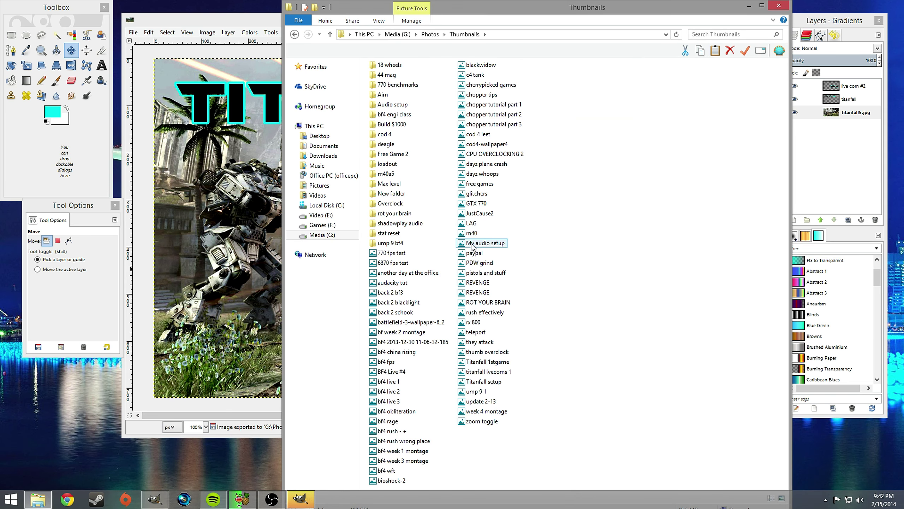
{"action": "double_click", "coordinate": [494, 372]}
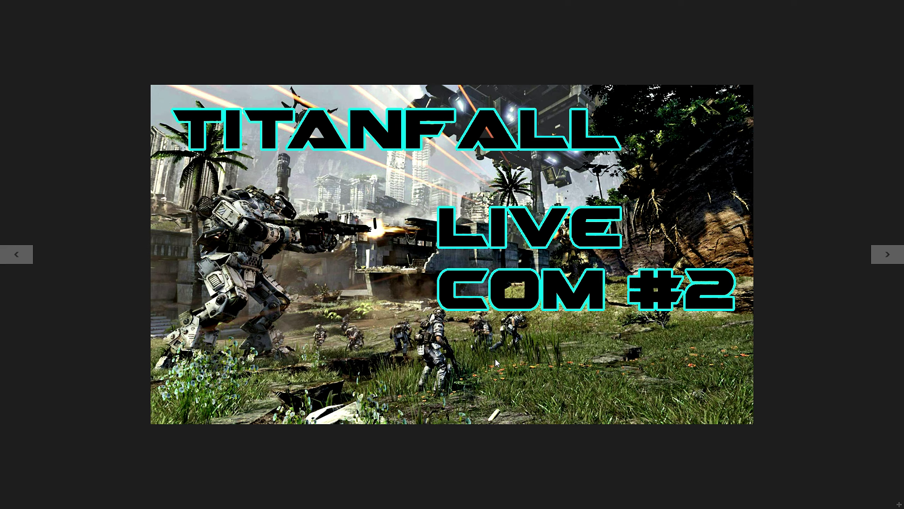